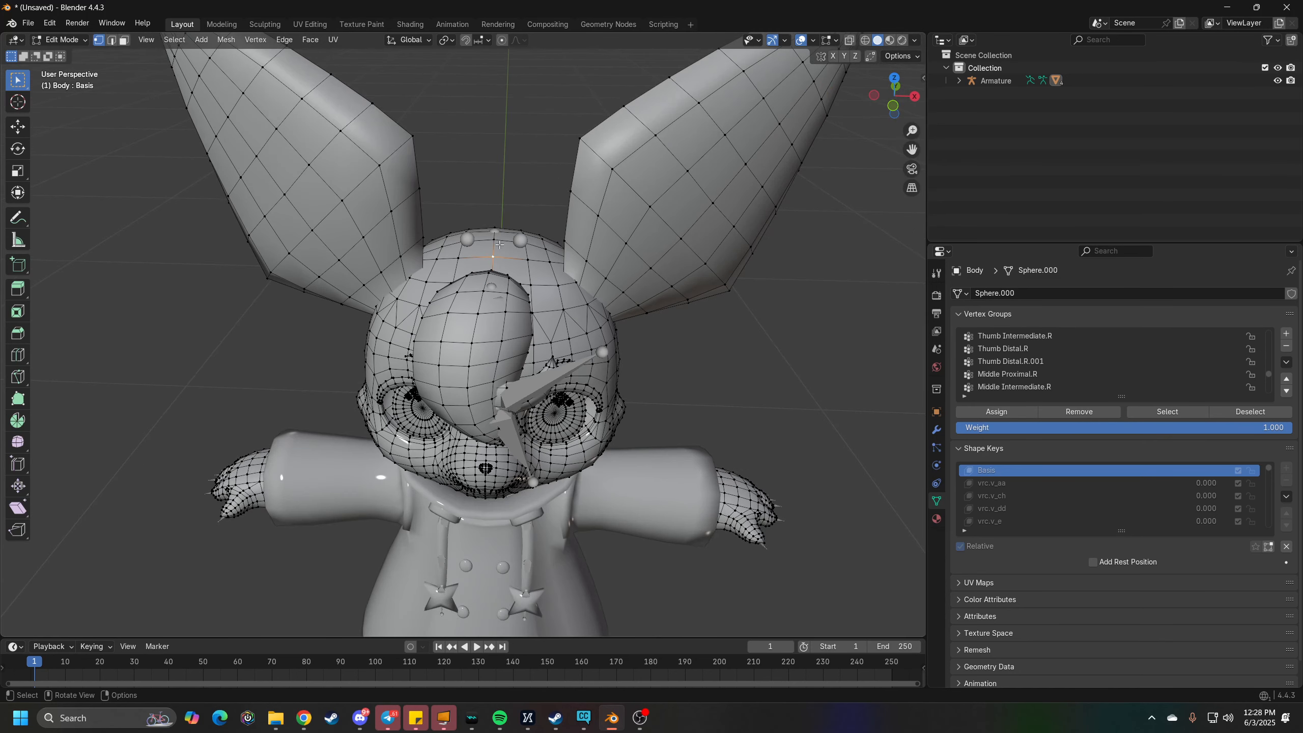
# - Try selecting the body vertices on one side of the active head vertex with Side of Active
pyautogui.click(180, 42)
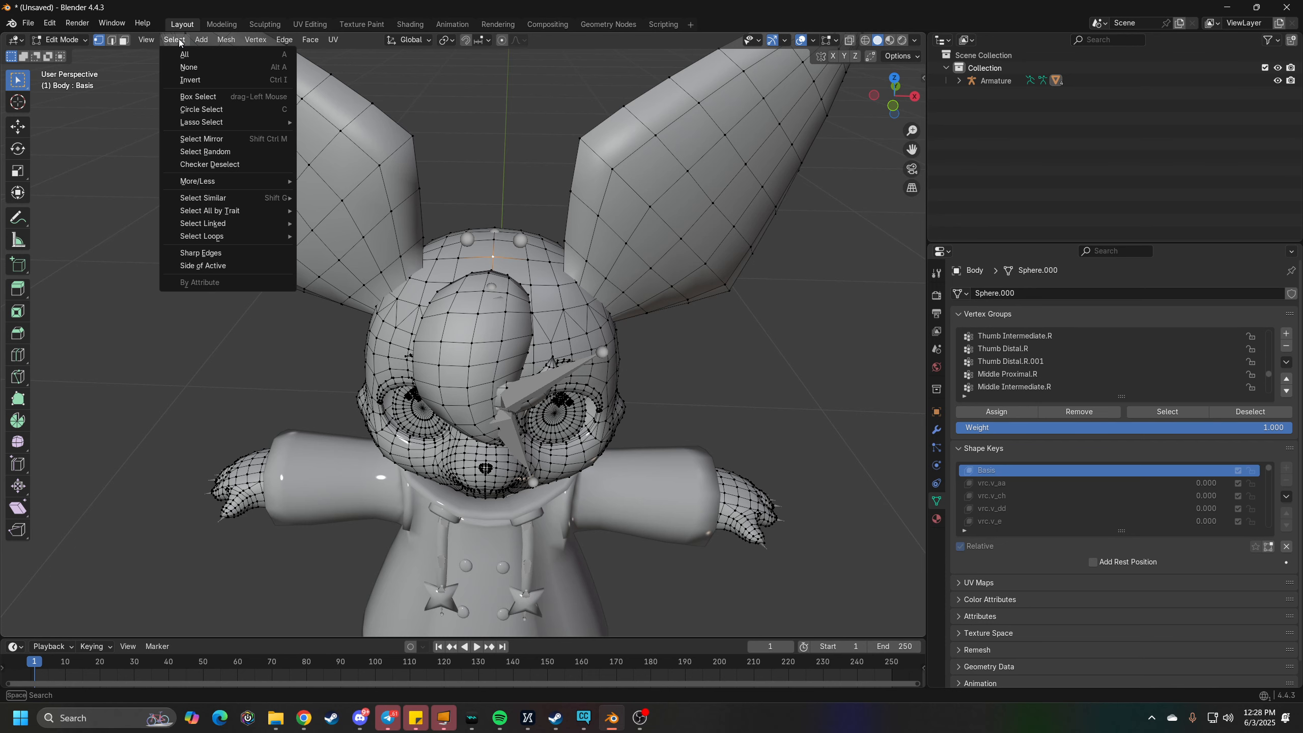
pyautogui.click(208, 265)
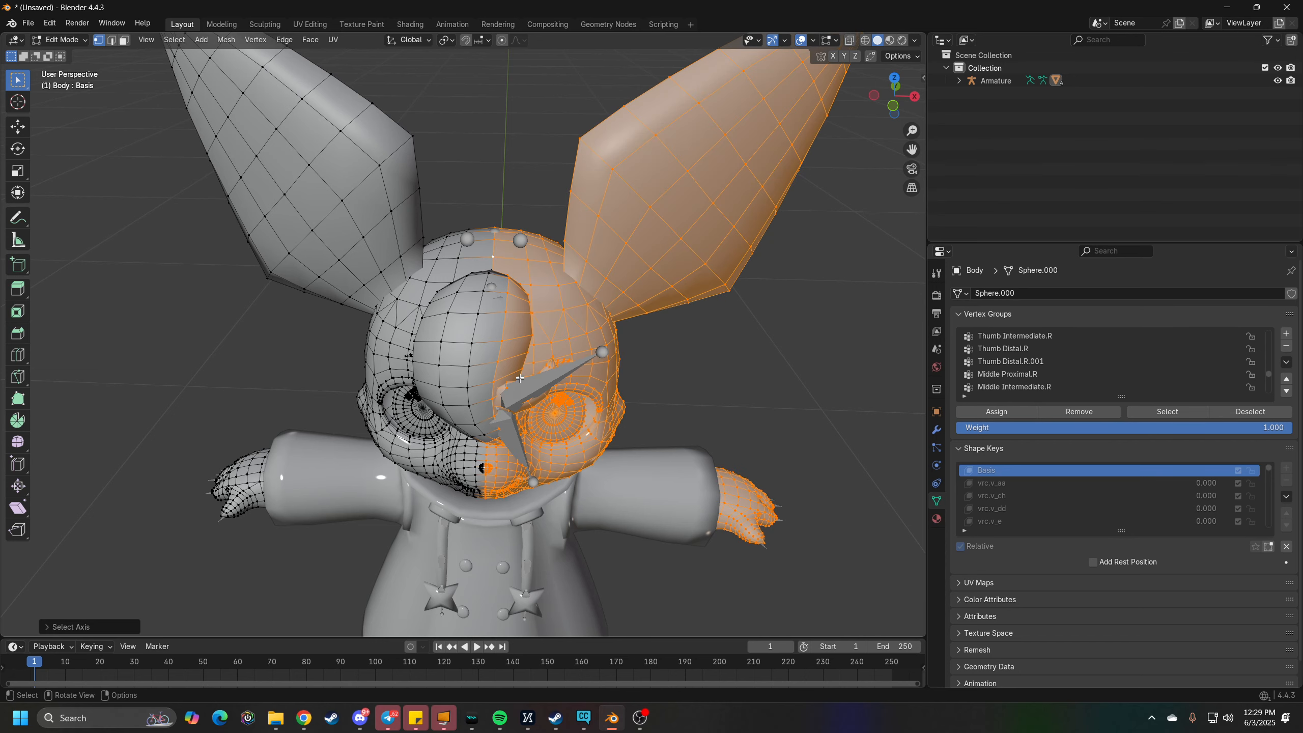
pyautogui.moveTo(520, 378); pyautogui.dragTo(521, 338, button='middle')
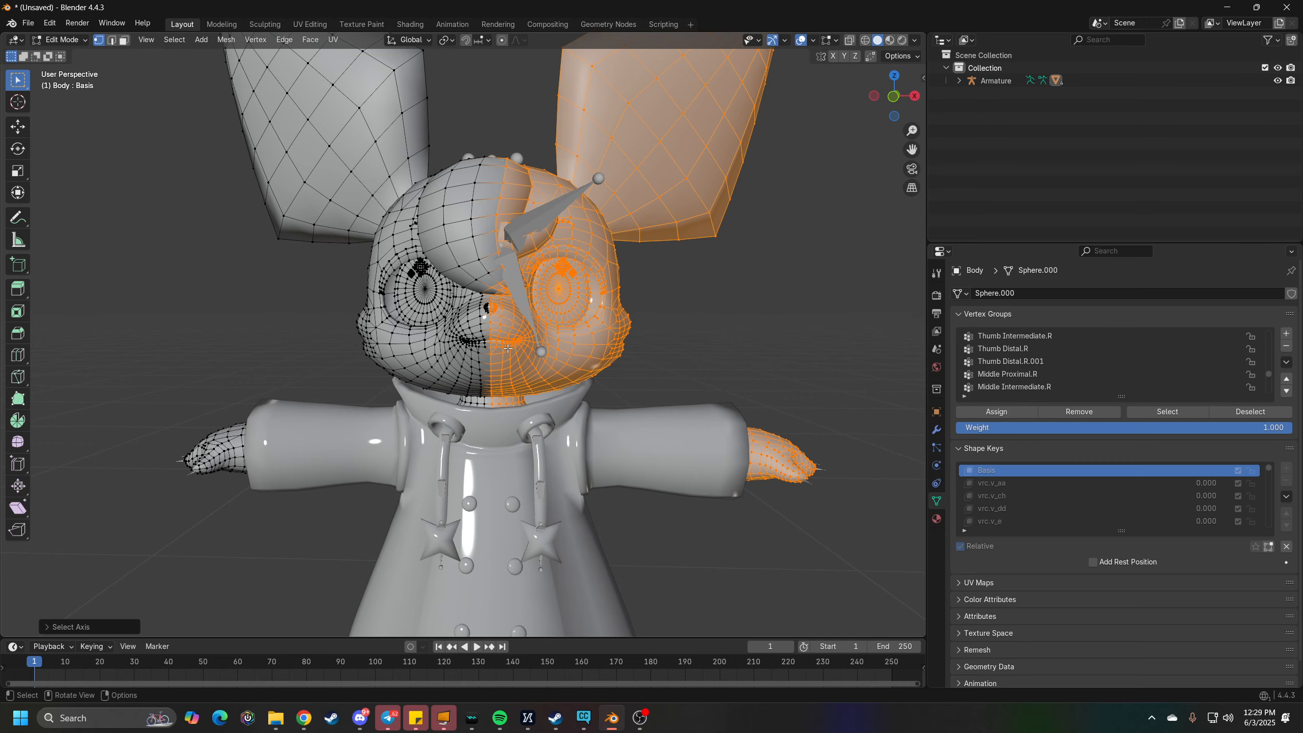
pyautogui.moveTo(507, 340); pyautogui.dragTo(560, 362, button='middle')
pyautogui.hotkey('alt', 'a')
pyautogui.scroll(1, 496, 365)
pyautogui.scroll(-2, 590, 421)
pyautogui.scroll(2, 601, 443)
# - Leave Edit Mode and hide the character's shirt, pants and shoes
pyautogui.press('Tab')
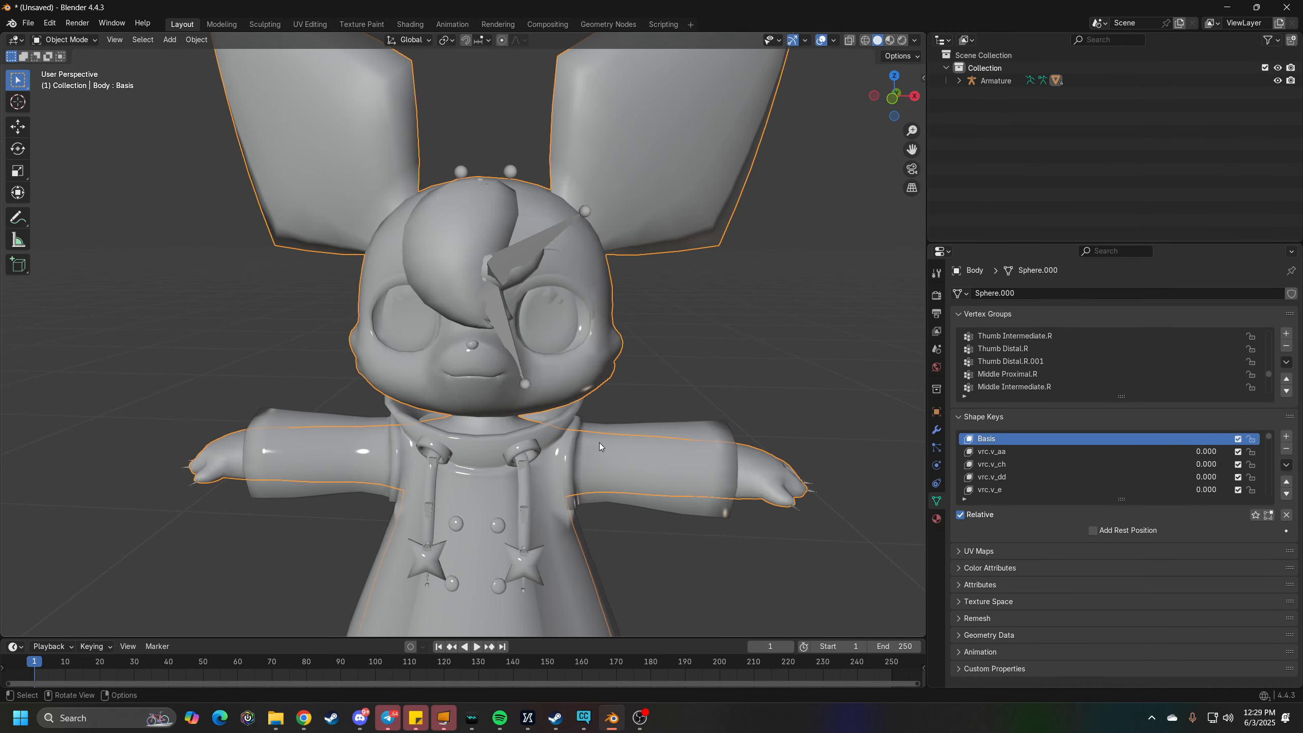
pyautogui.click(691, 436)
pyautogui.press('h')
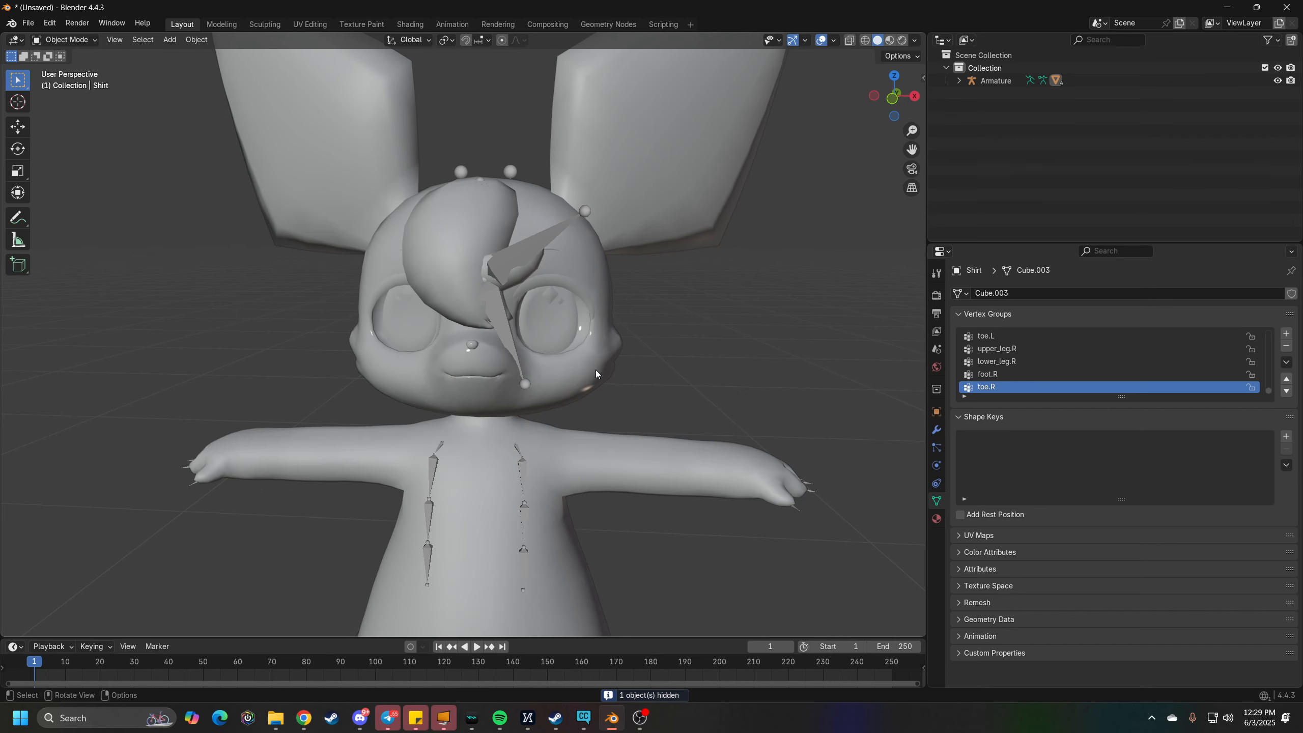
pyautogui.scroll(-6, 595, 369)
pyautogui.click(517, 512)
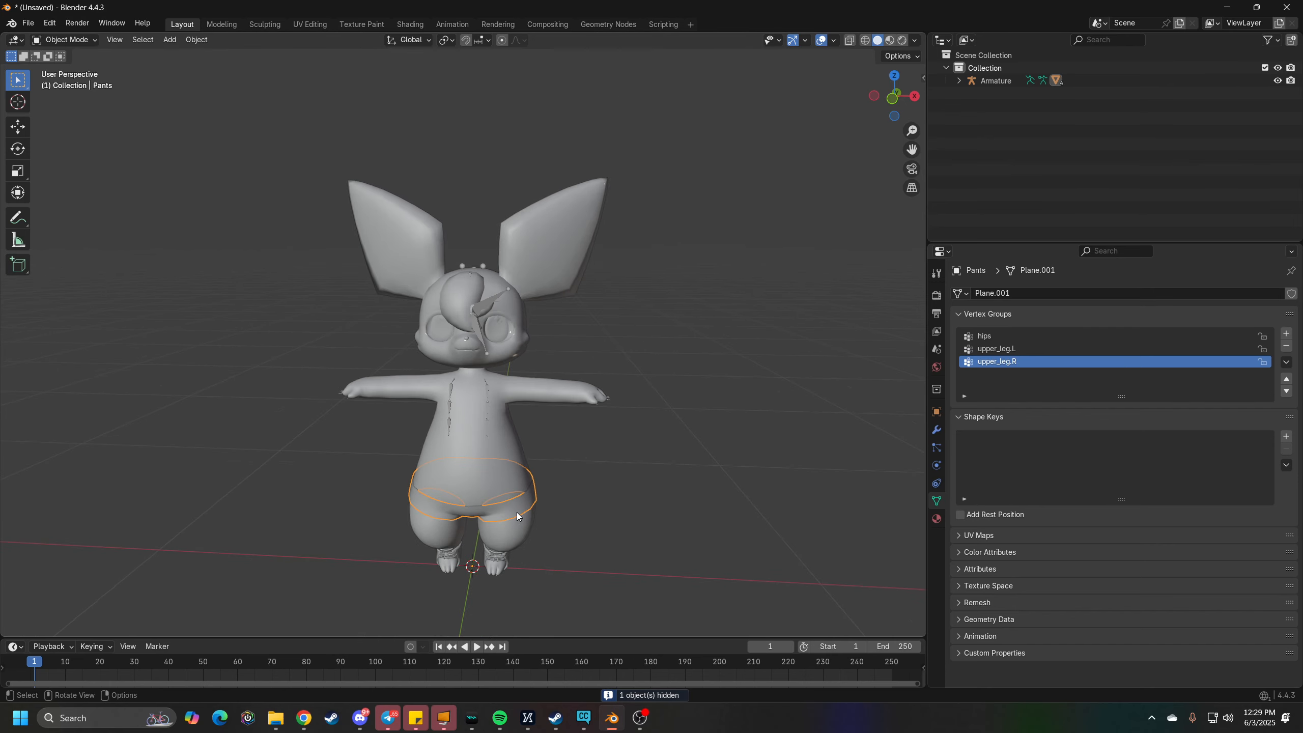
pyautogui.press('h')
pyautogui.click(500, 558)
pyautogui.click(500, 558)
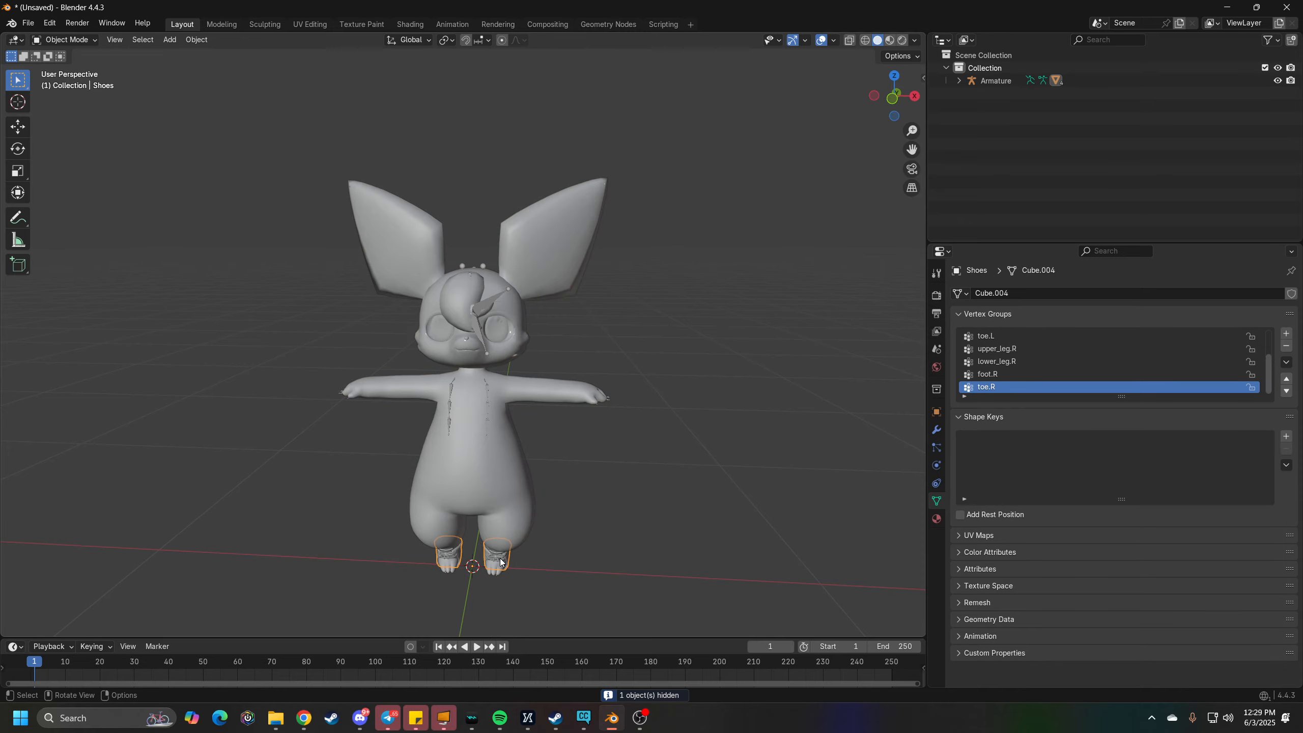
pyautogui.press('h')
# - Select the body mesh and open it in Edit Mode
pyautogui.scroll(2, 555, 442)
pyautogui.scroll(2, 507, 307)
pyautogui.click(473, 243)
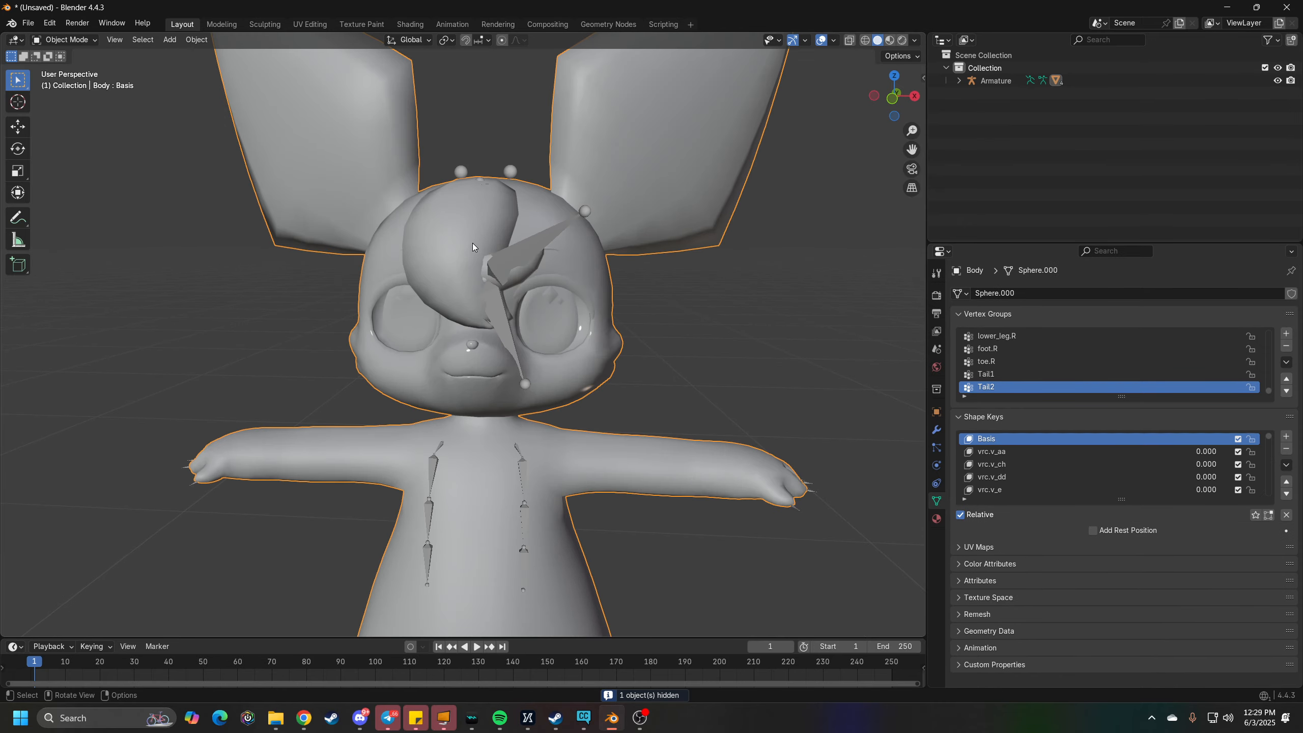
pyautogui.press('Tab')
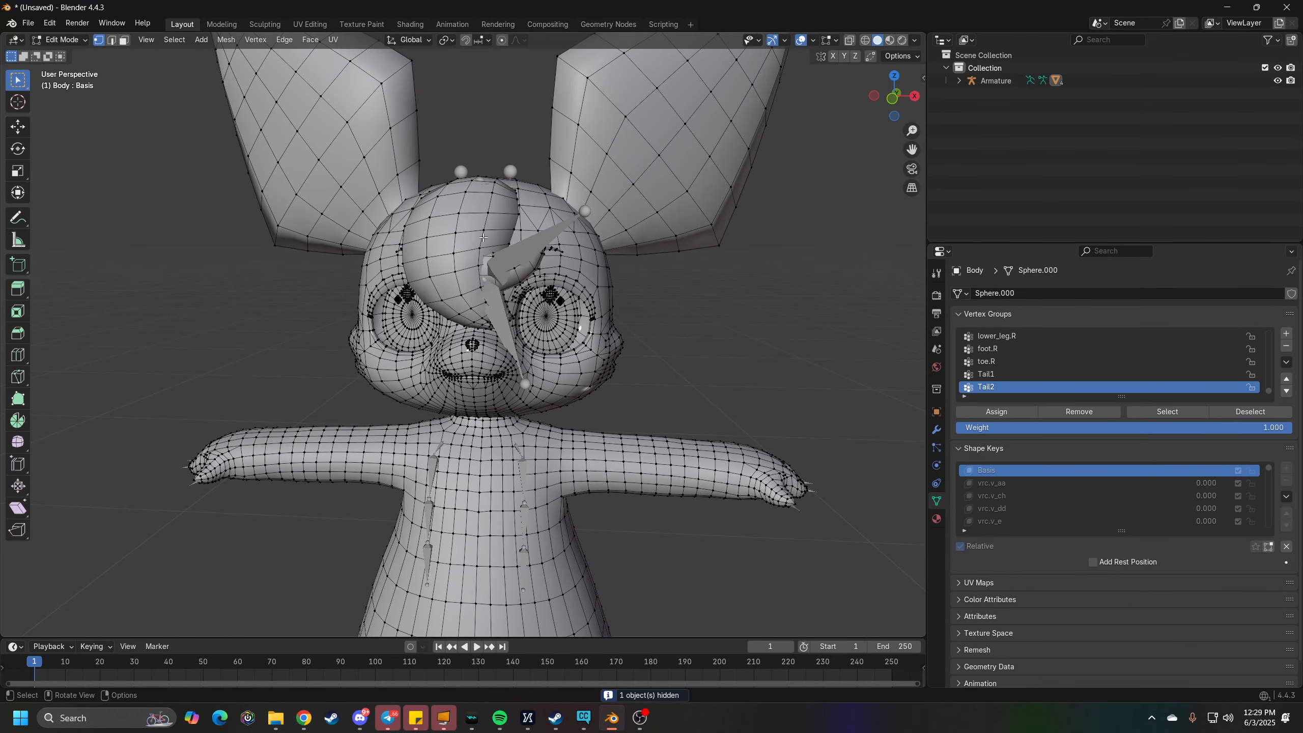
pyautogui.moveTo(483, 238); pyautogui.dragTo(579, 310, button='middle')
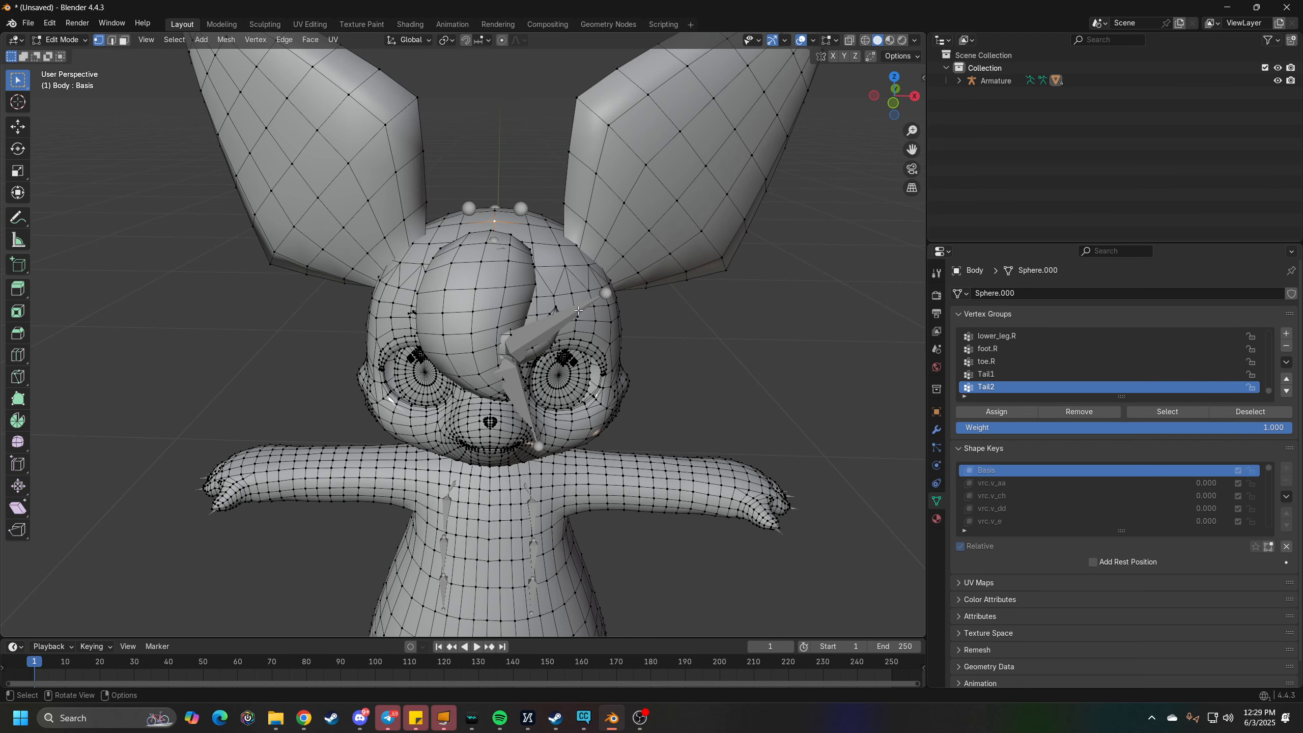
pyautogui.press('Tab')
pyautogui.click(573, 314)
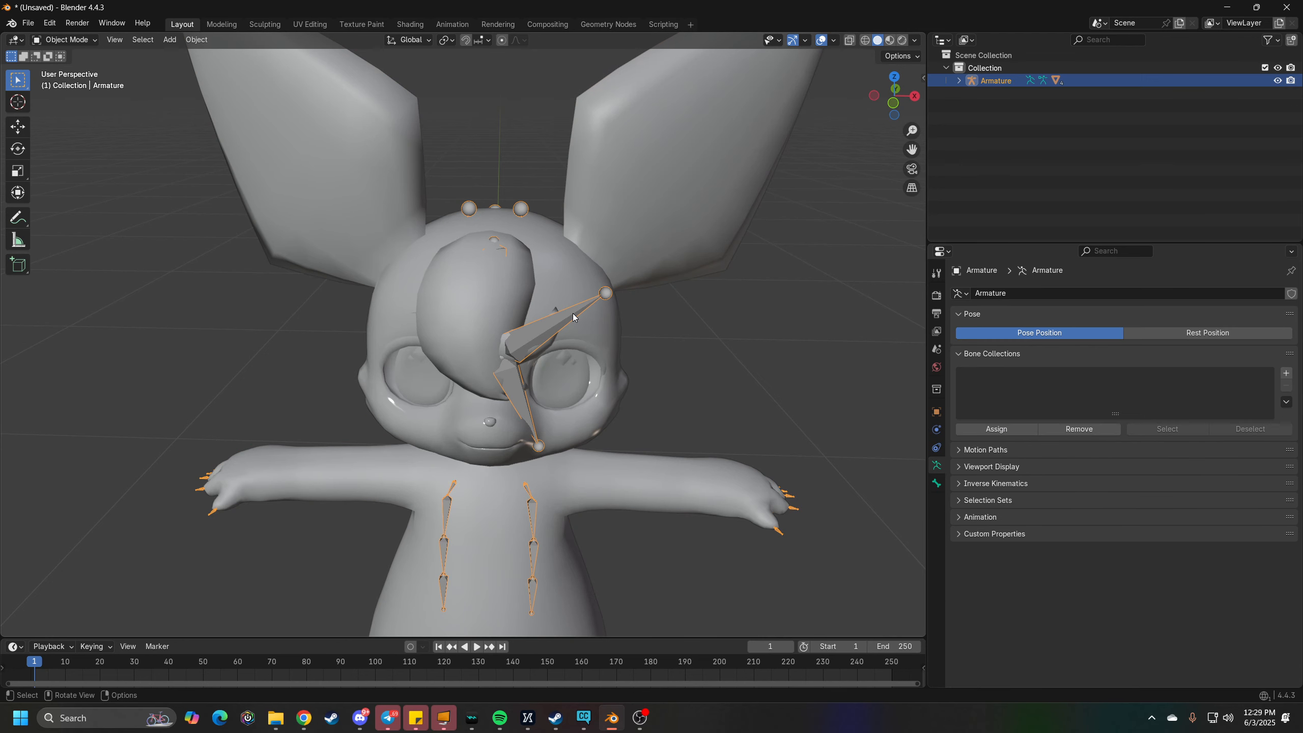
pyautogui.press('Tab')
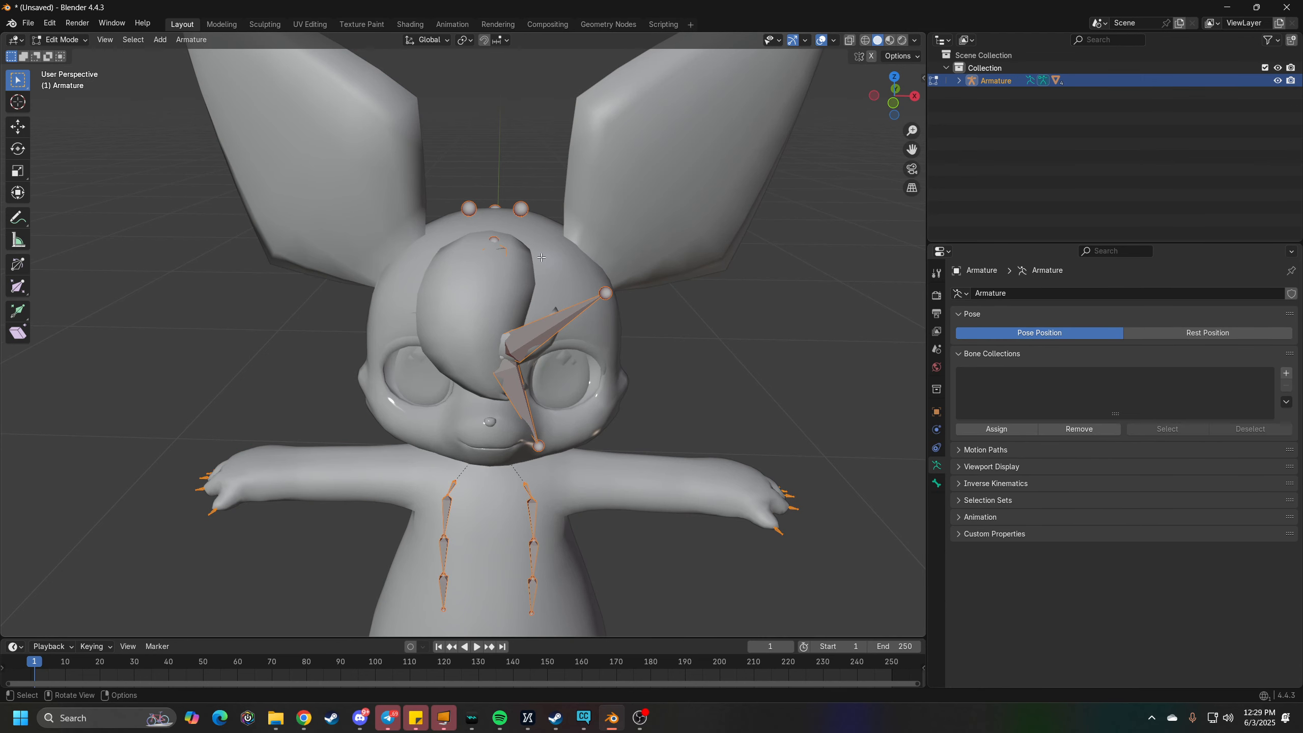
pyautogui.press('Tab')
pyautogui.click(537, 244)
pyautogui.press('Tab')
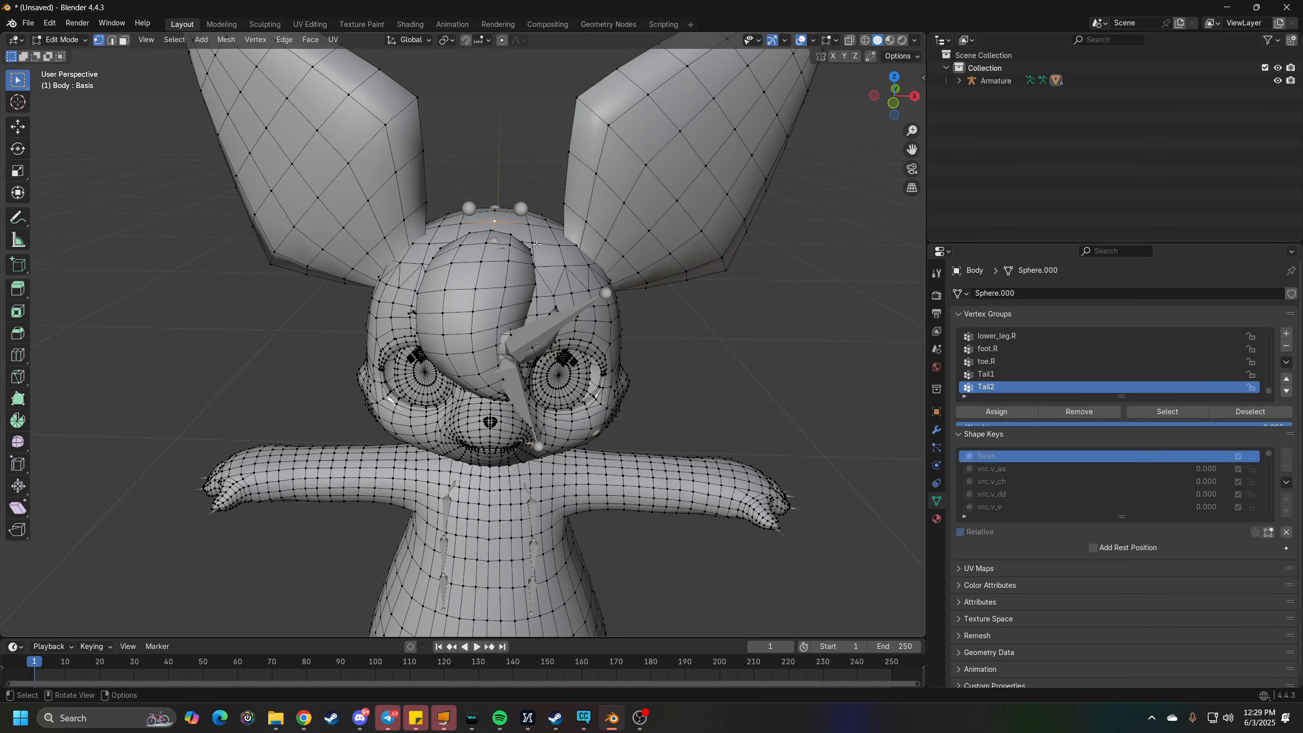
# - Select the linked geometry of the hair tuft and both ears and hide it
pyautogui.moveTo(519, 244); pyautogui.dragTo(523, 253, button='middle')
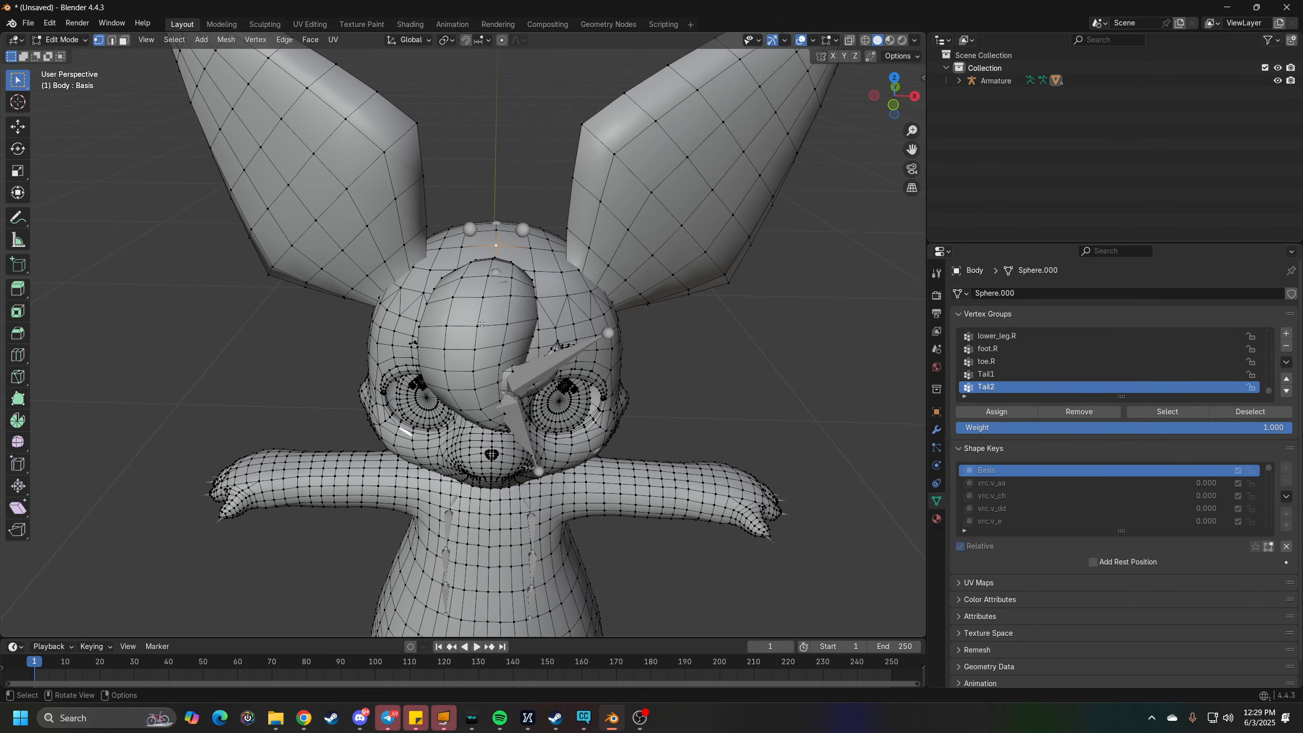
pyautogui.press('l')
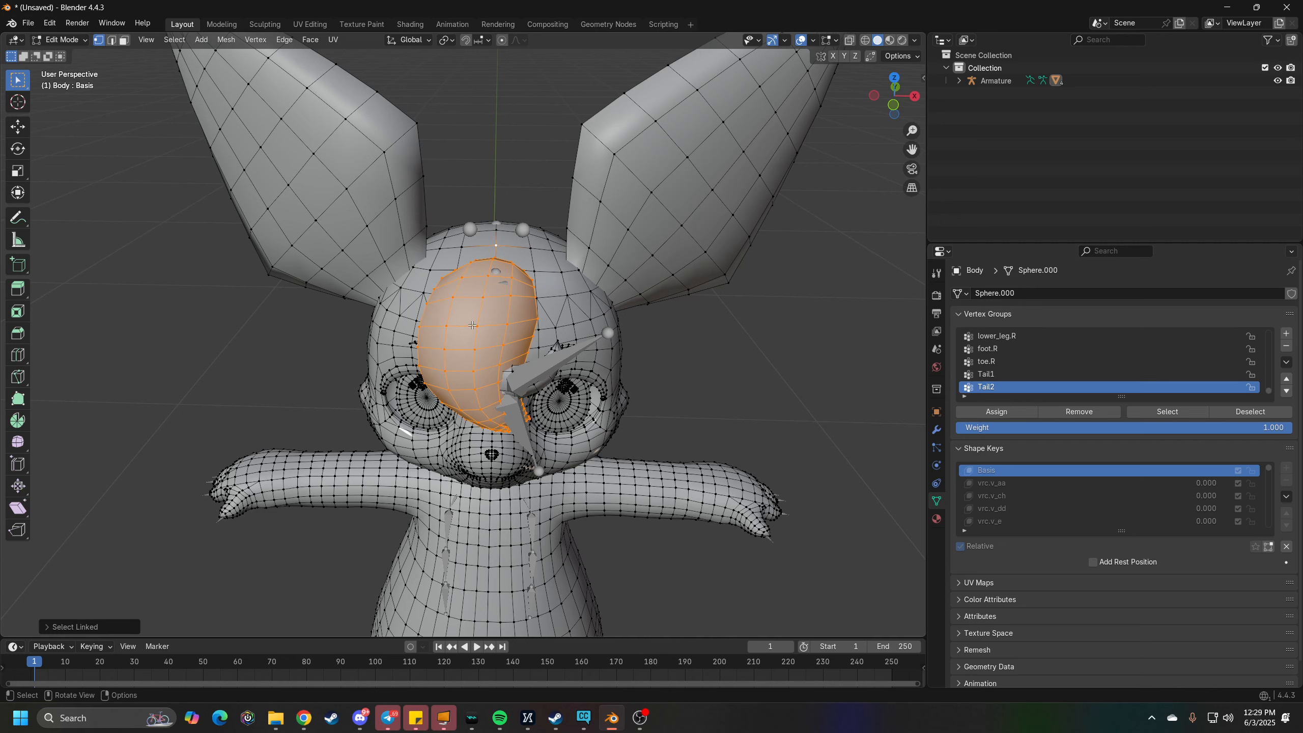
pyautogui.press('l')
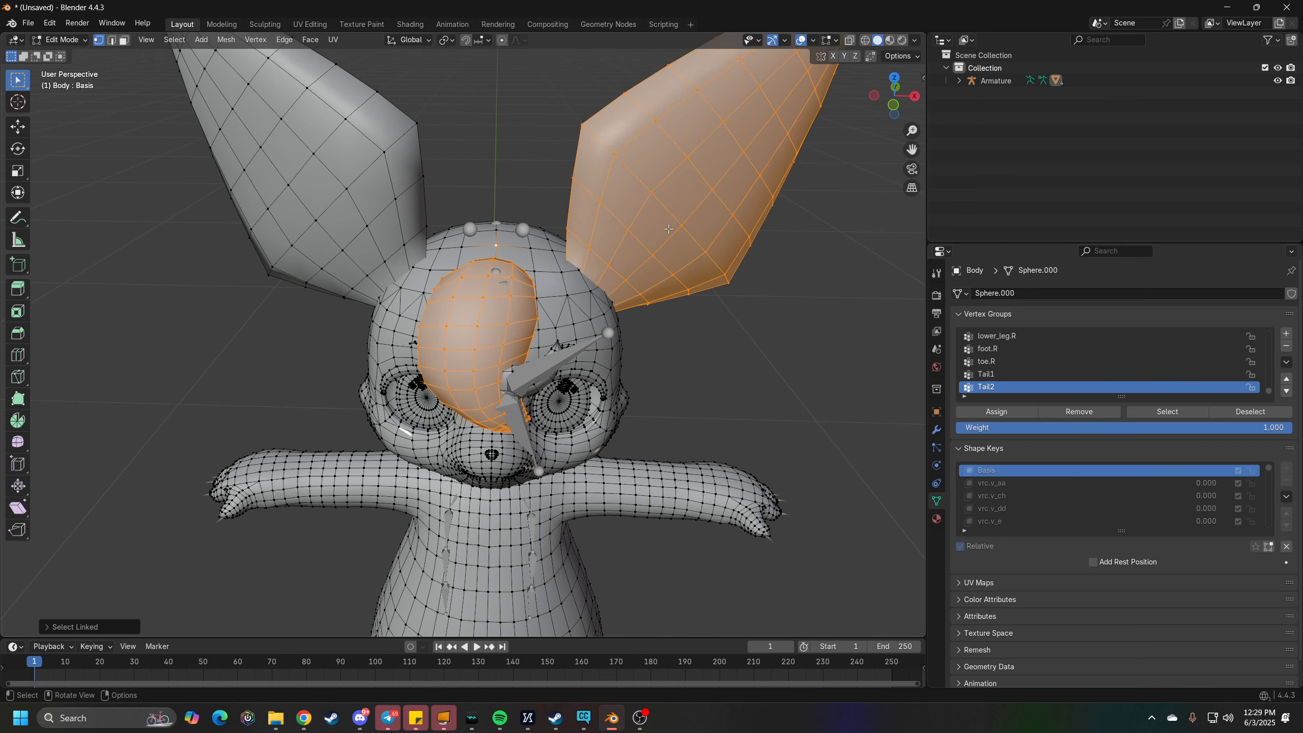
pyautogui.press('l')
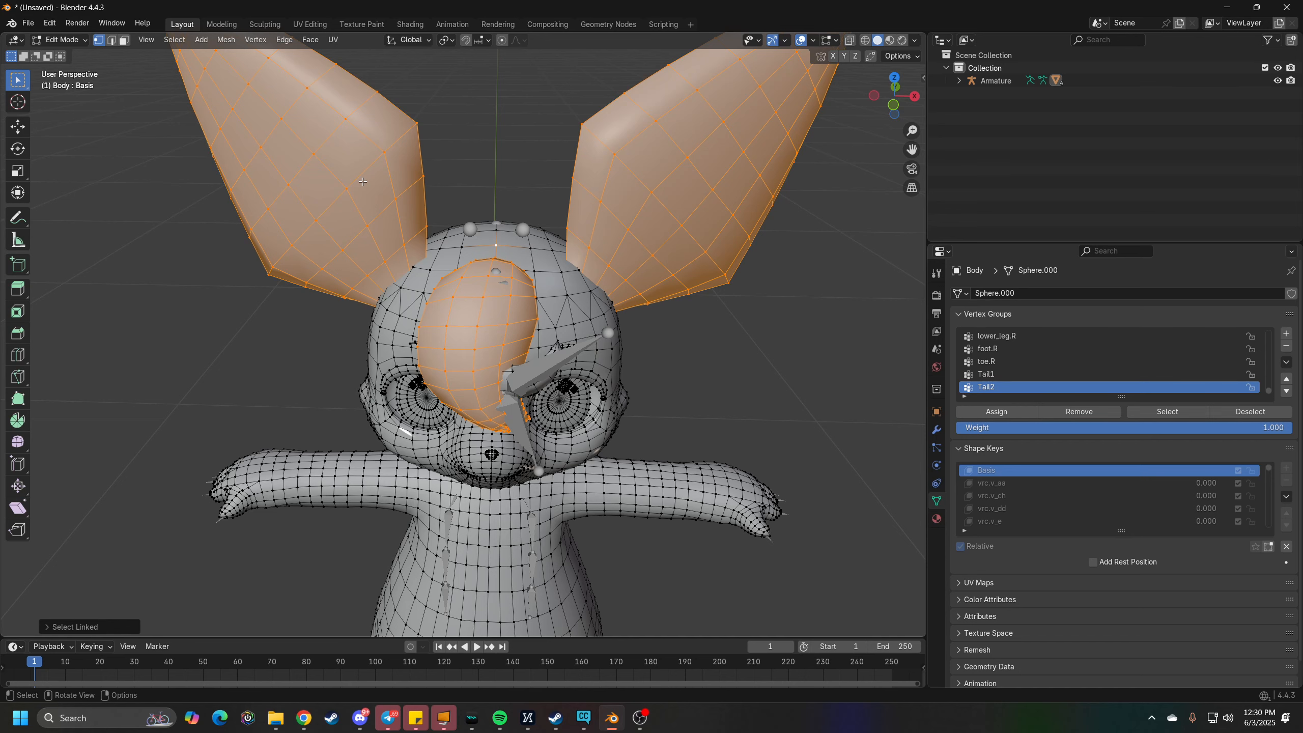
pyautogui.press('h')
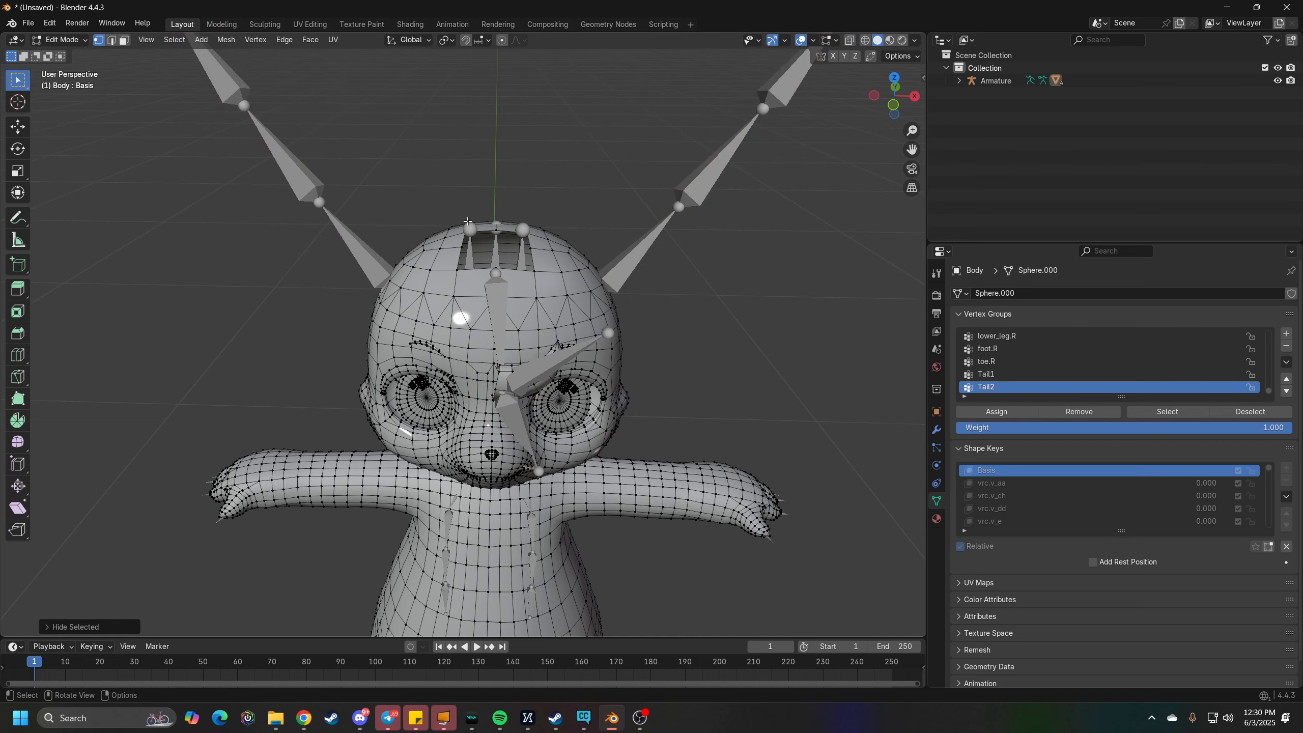
# - Select the centre vertex on the front rim of the head opening and extend the selection to one body half with Side of Active
pyautogui.moveTo(468, 221); pyautogui.dragTo(469, 233, button='middle')
pyautogui.scroll(2, 518, 293)
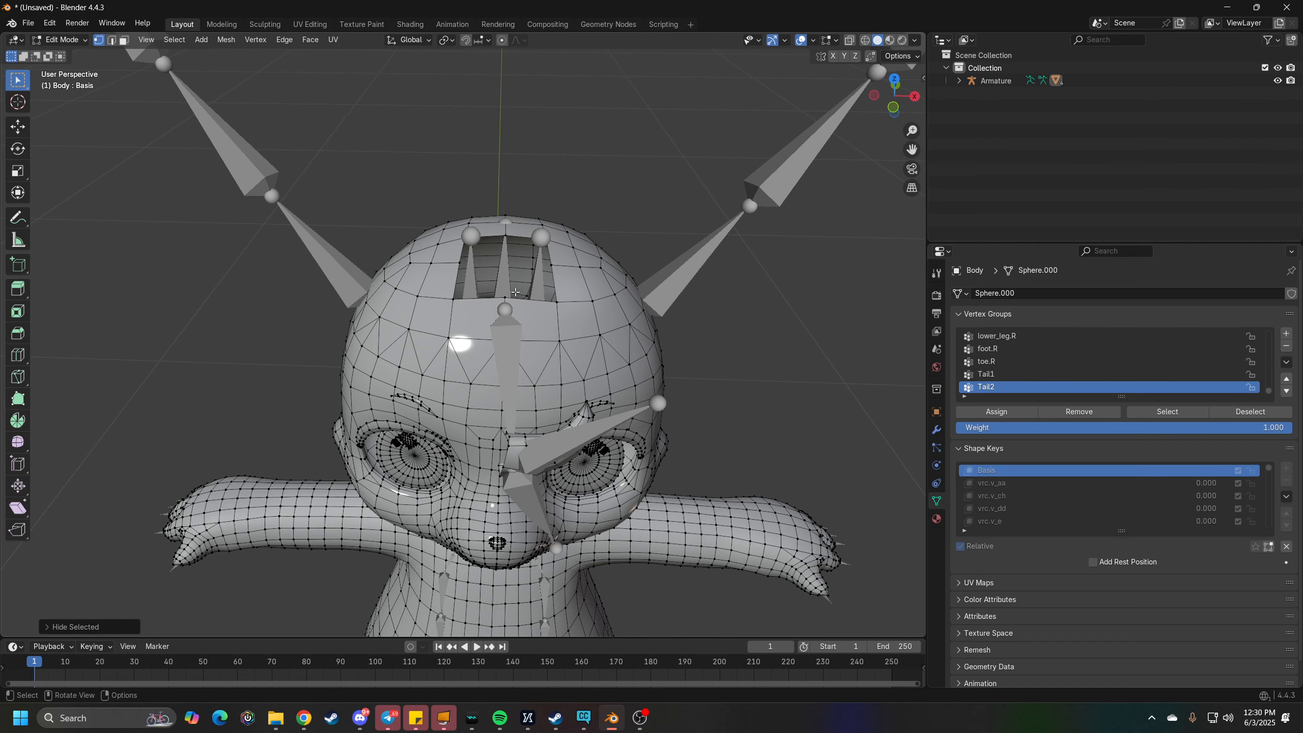
pyautogui.scroll(-1, 516, 293)
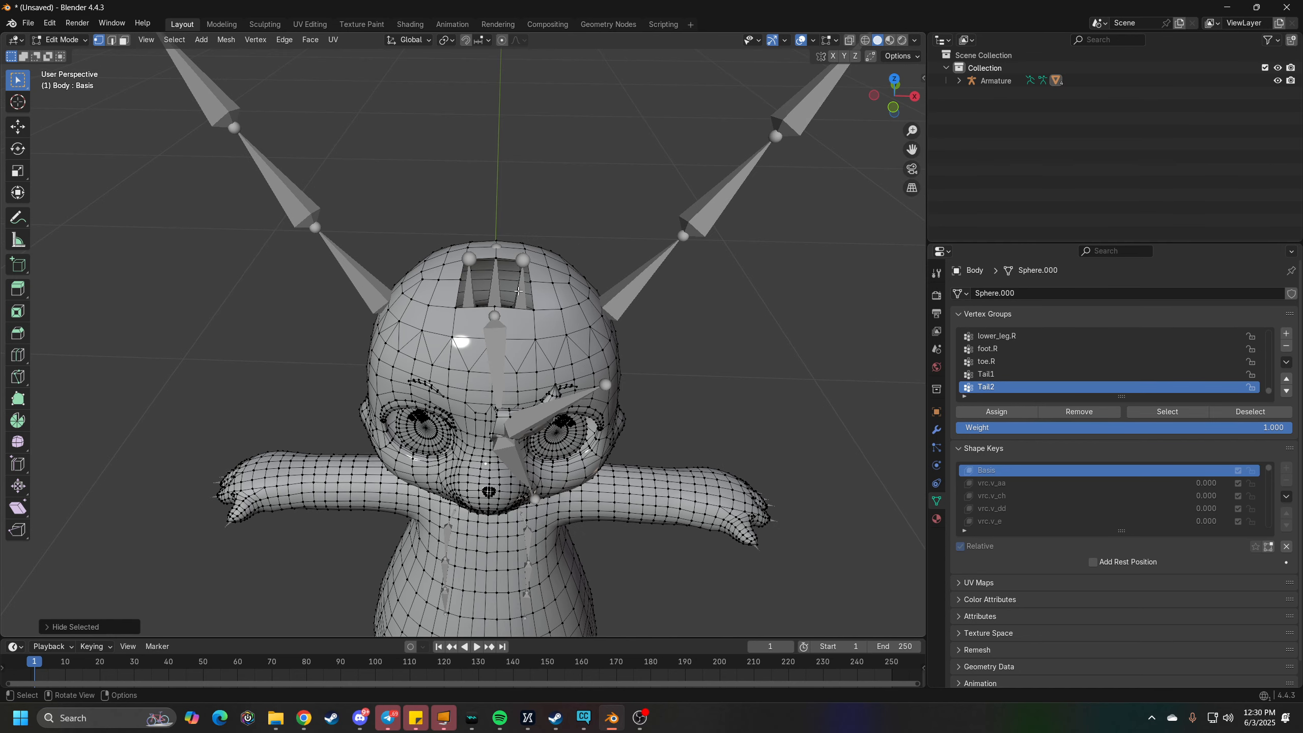
pyautogui.press('Tab')
pyautogui.press('Tab')
pyautogui.moveTo(518, 291); pyautogui.dragTo(507, 283, button='middle')
pyautogui.scroll(1, 523, 290)
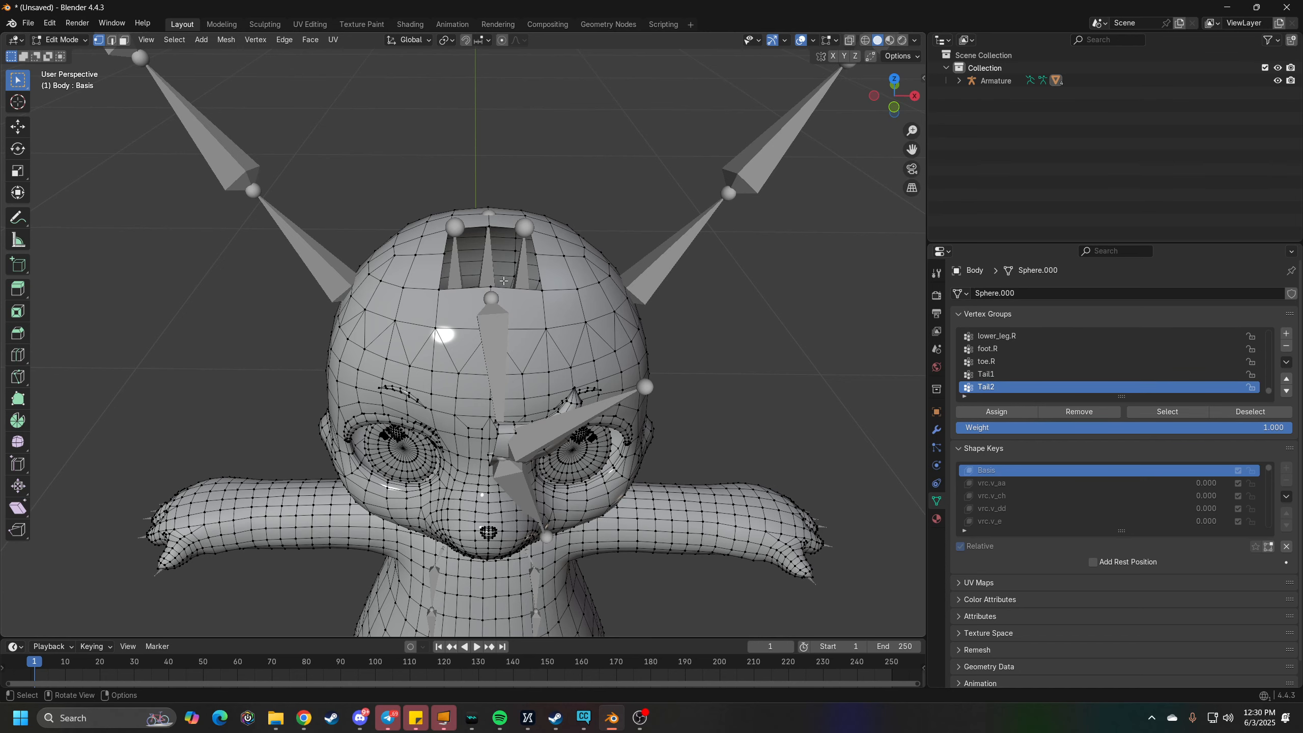
pyautogui.moveTo(503, 281); pyautogui.dragTo(502, 288, button='middle')
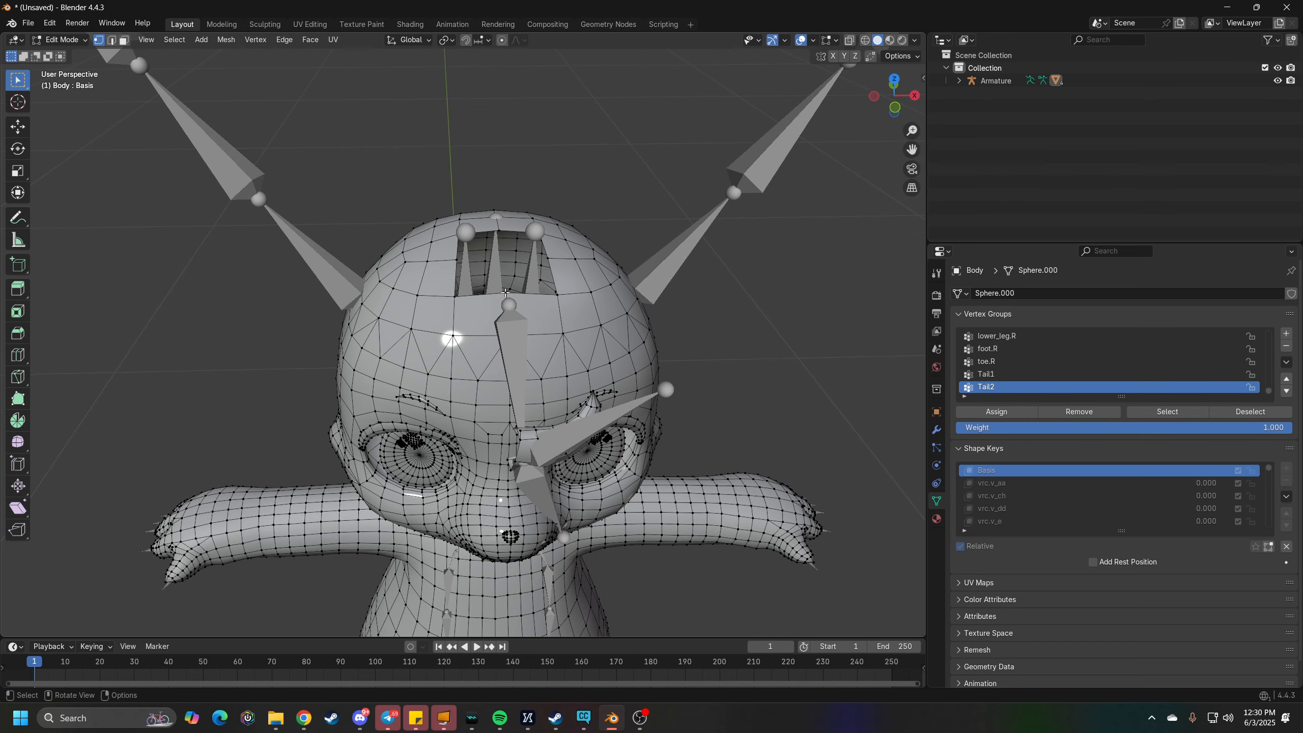
pyautogui.keyDown('alt'); pyautogui.click(501, 289); pyautogui.keyUp('alt')
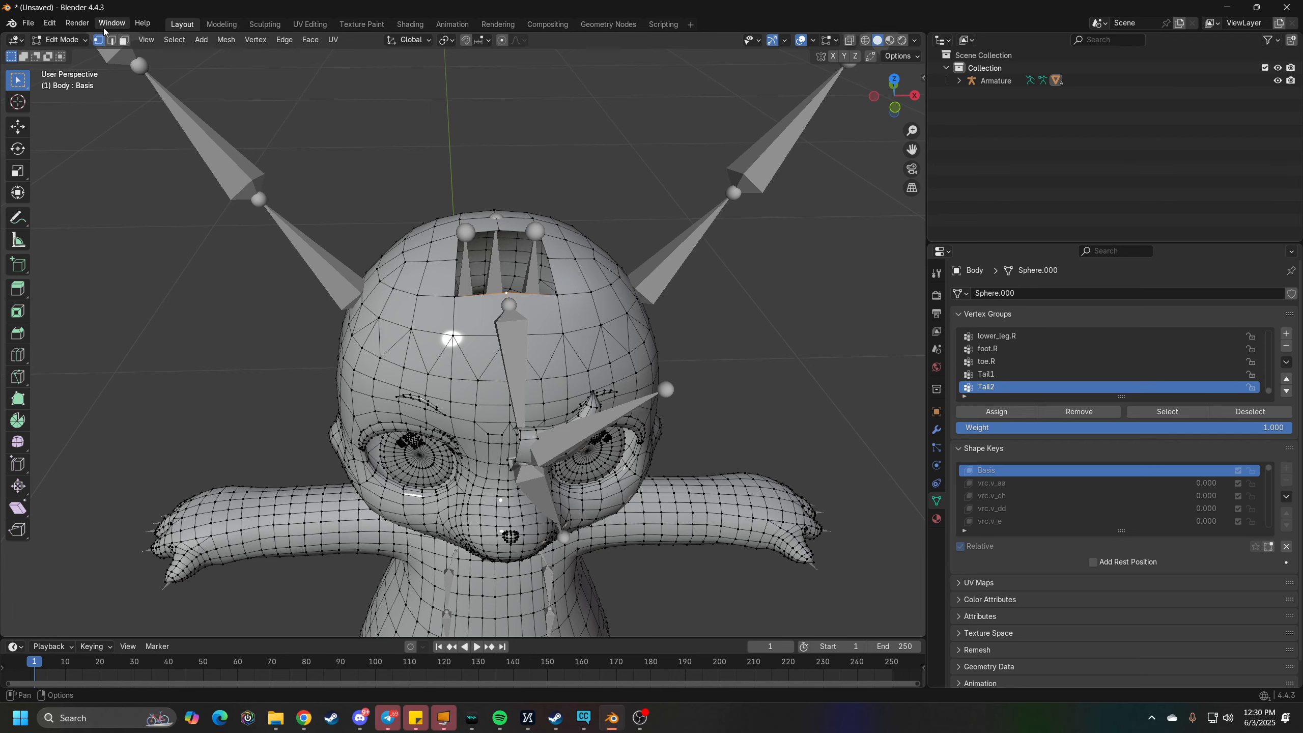
pyautogui.click(174, 40)
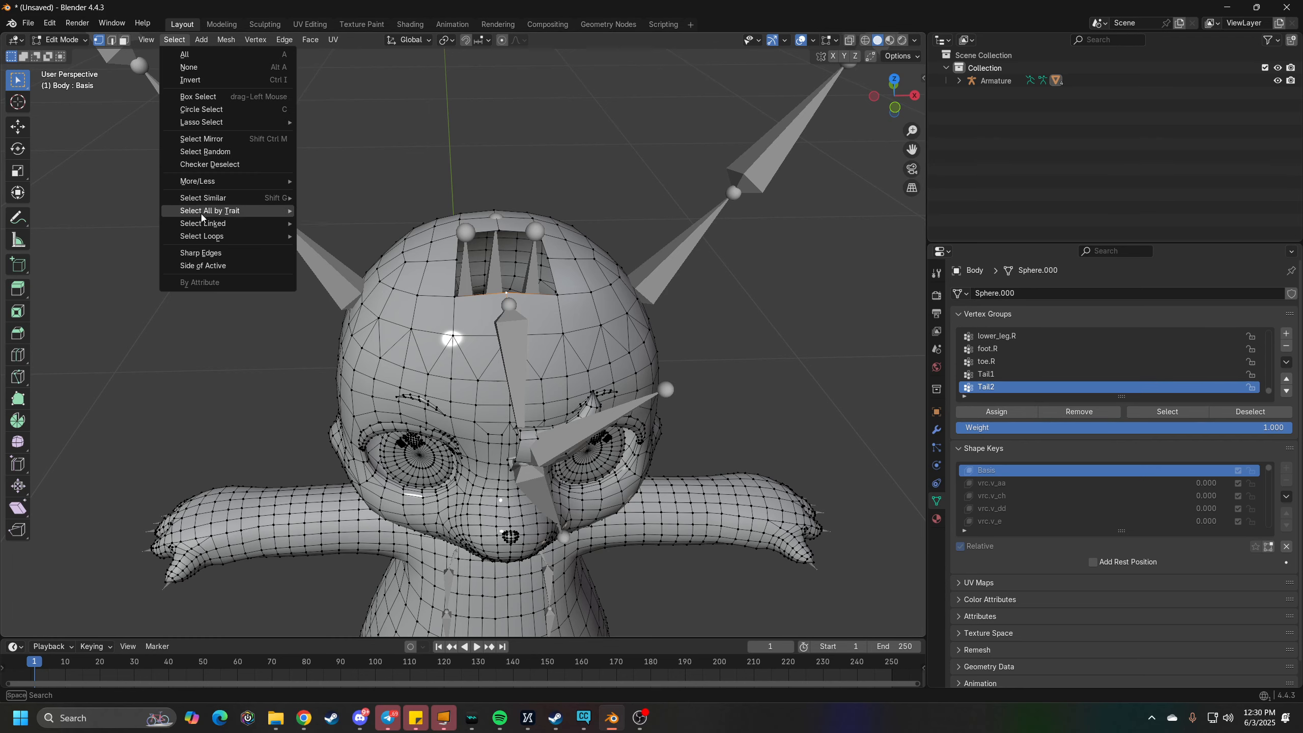
pyautogui.click(221, 270)
pyautogui.moveTo(544, 336); pyautogui.dragTo(559, 312, button='middle')
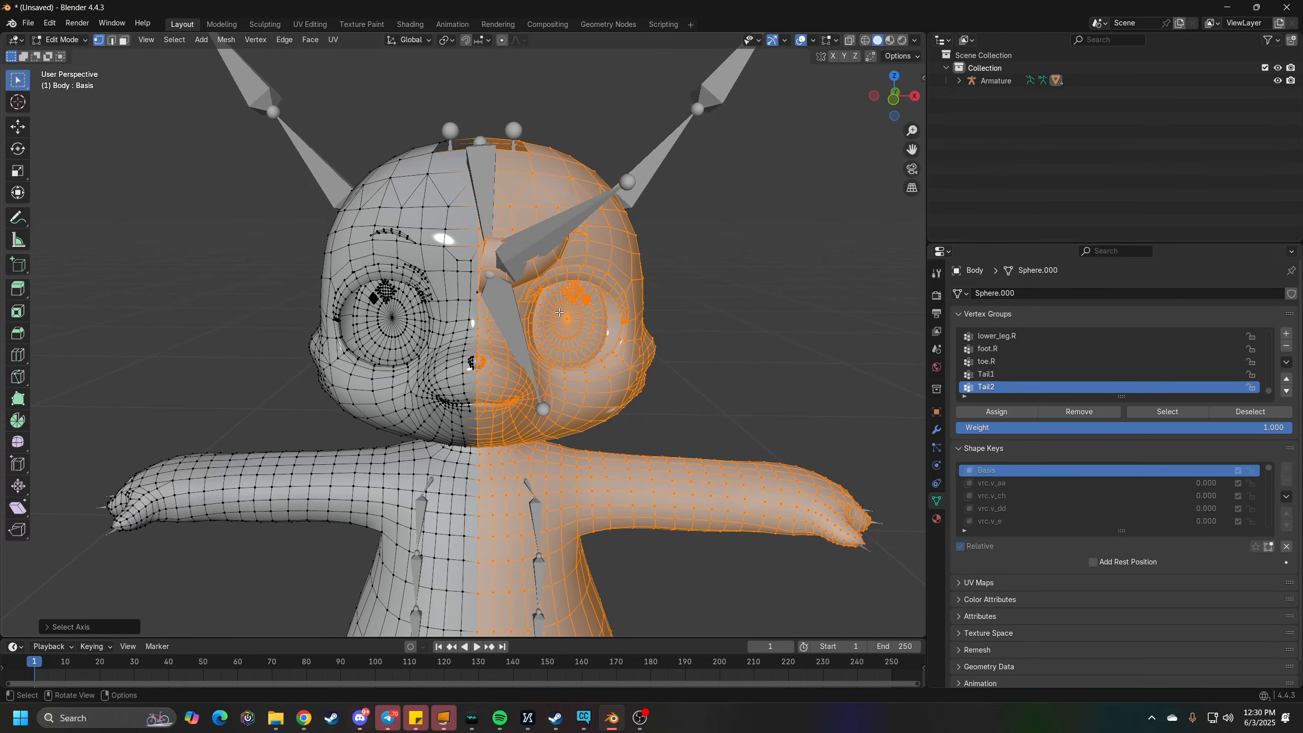
pyautogui.scroll(-2, 560, 313)
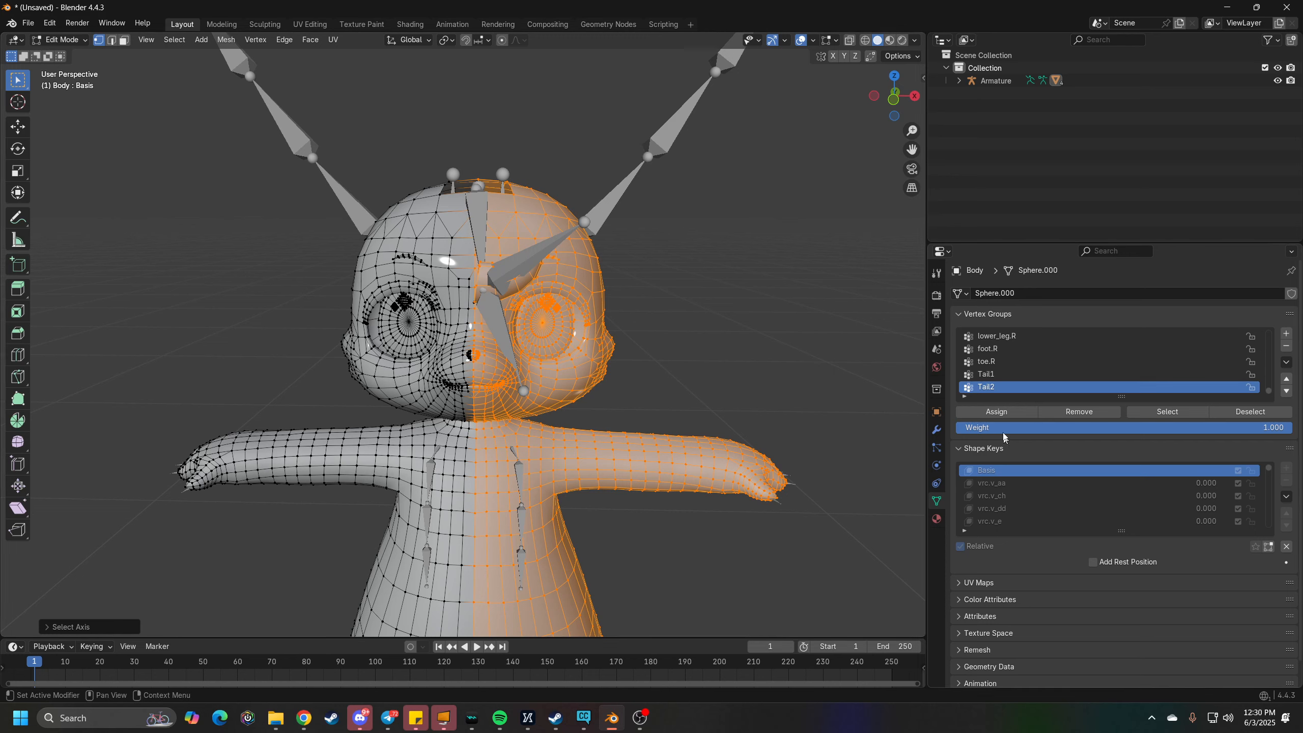
# - Add a new vertex group to the body mesh and name it LEFT SIDE
pyautogui.scroll(8, 996, 375)
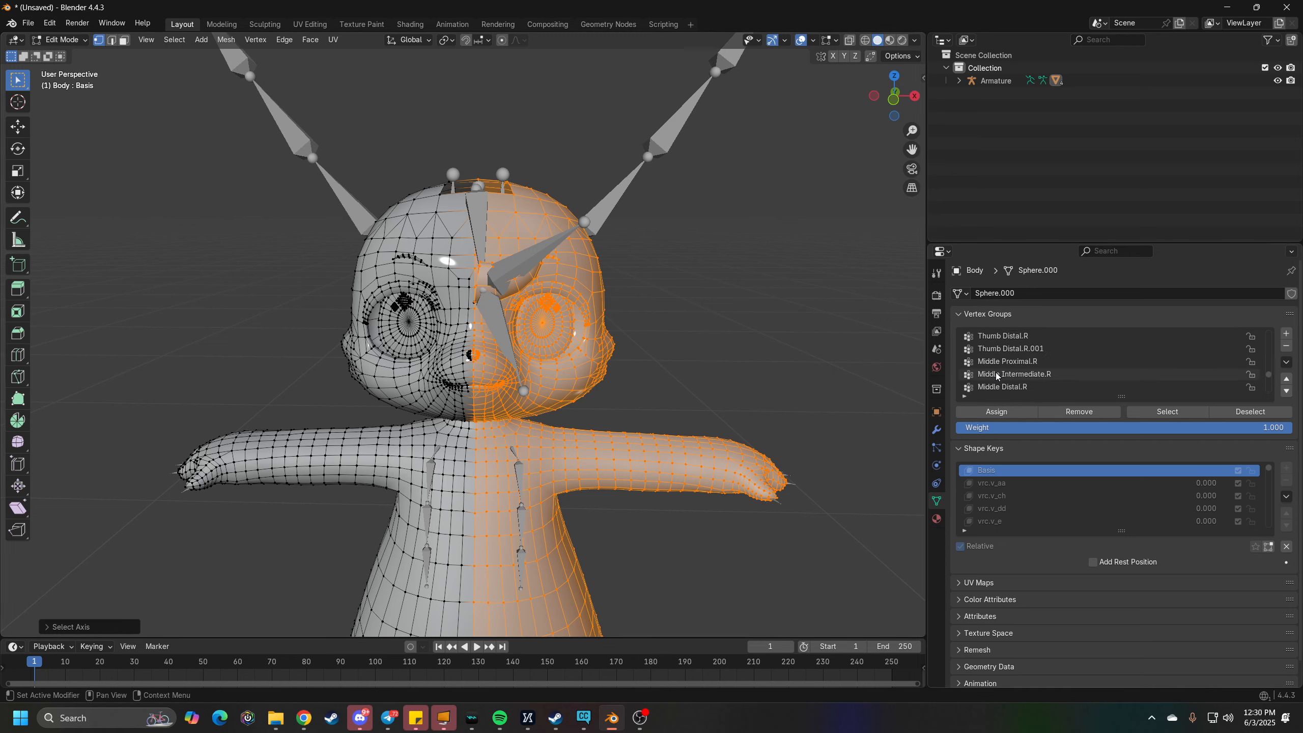
pyautogui.scroll(4, 997, 376)
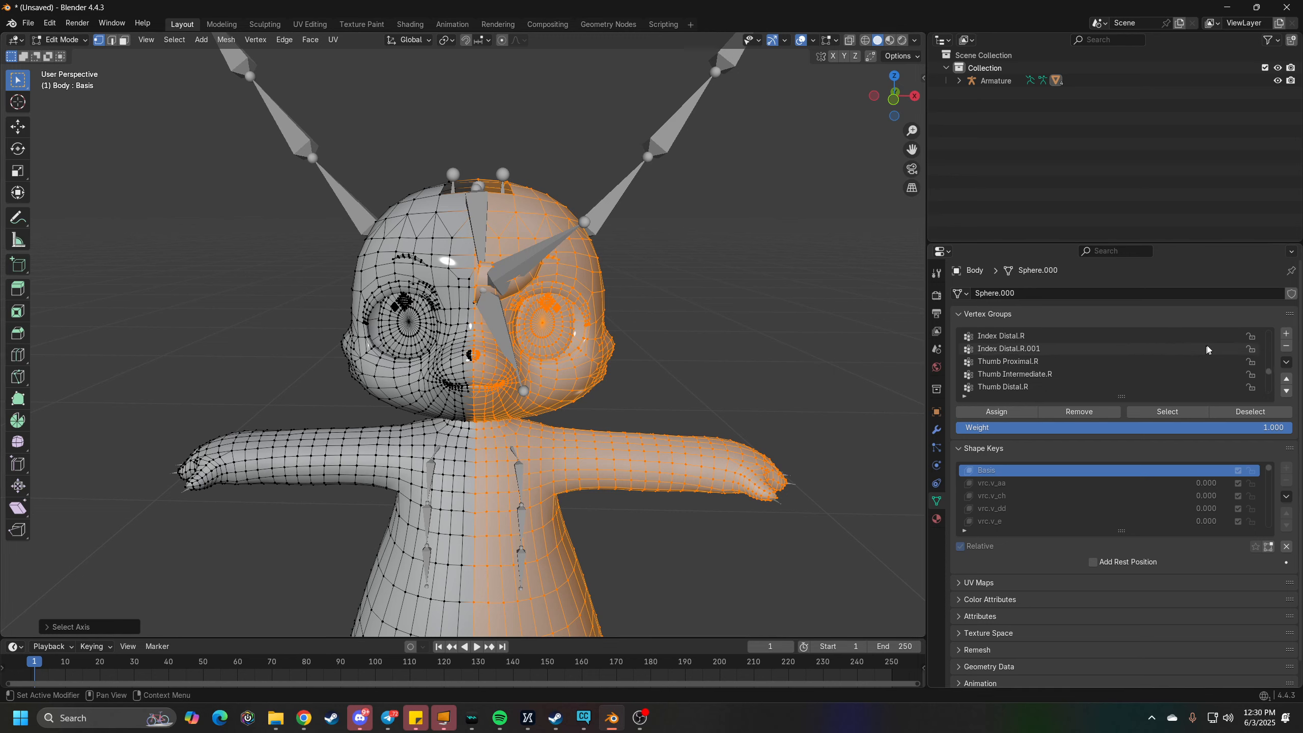
pyautogui.click(1286, 334)
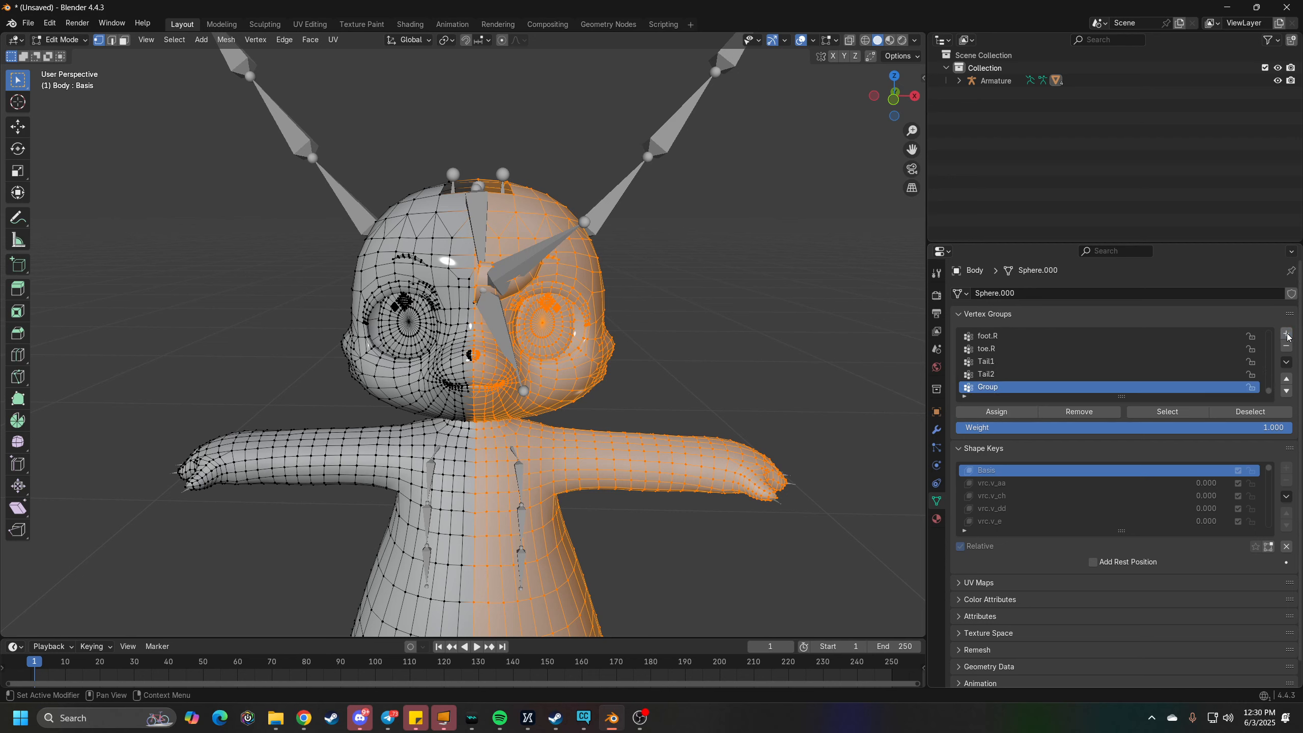
pyautogui.doubleClick(1004, 387)
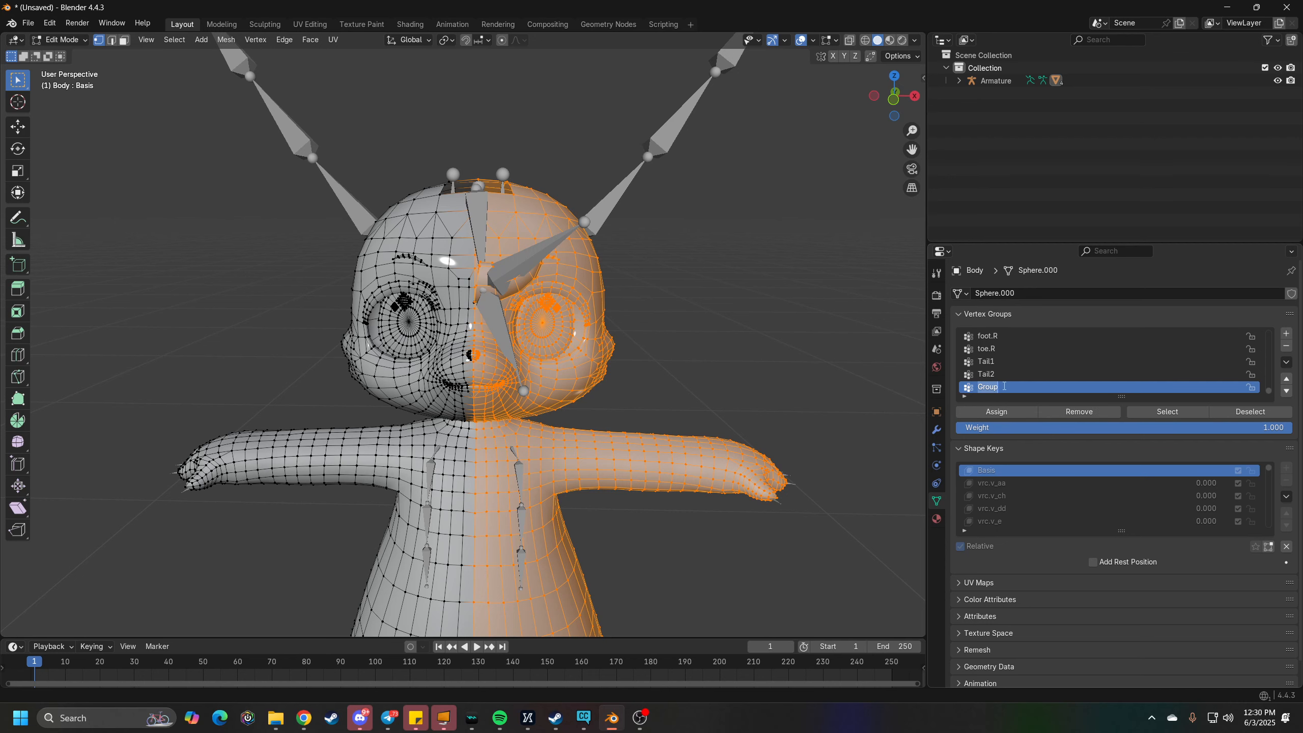
pyautogui.write('LEFT SIDE')
pyautogui.press('Return')
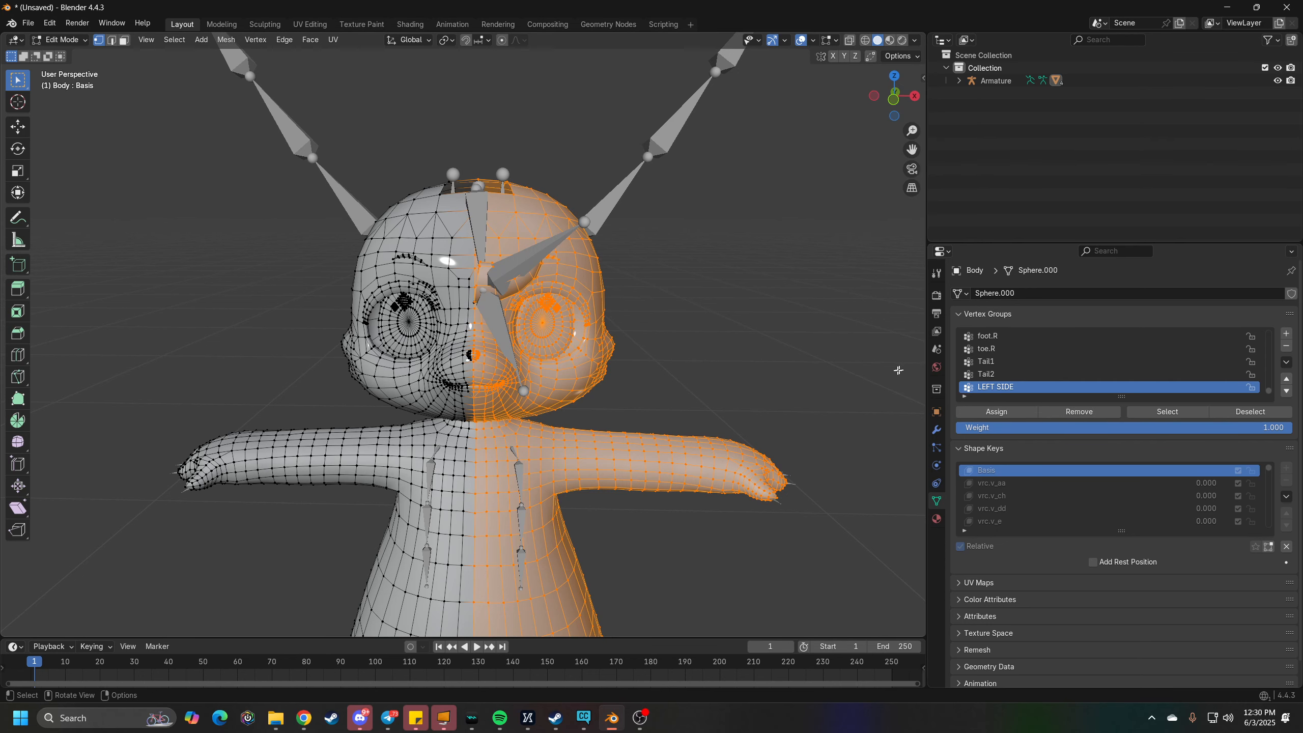
# - Assign the selected half of the body to the LEFT SIDE vertex group
pyautogui.moveTo(775, 325); pyautogui.dragTo(775, 326, button='middle')
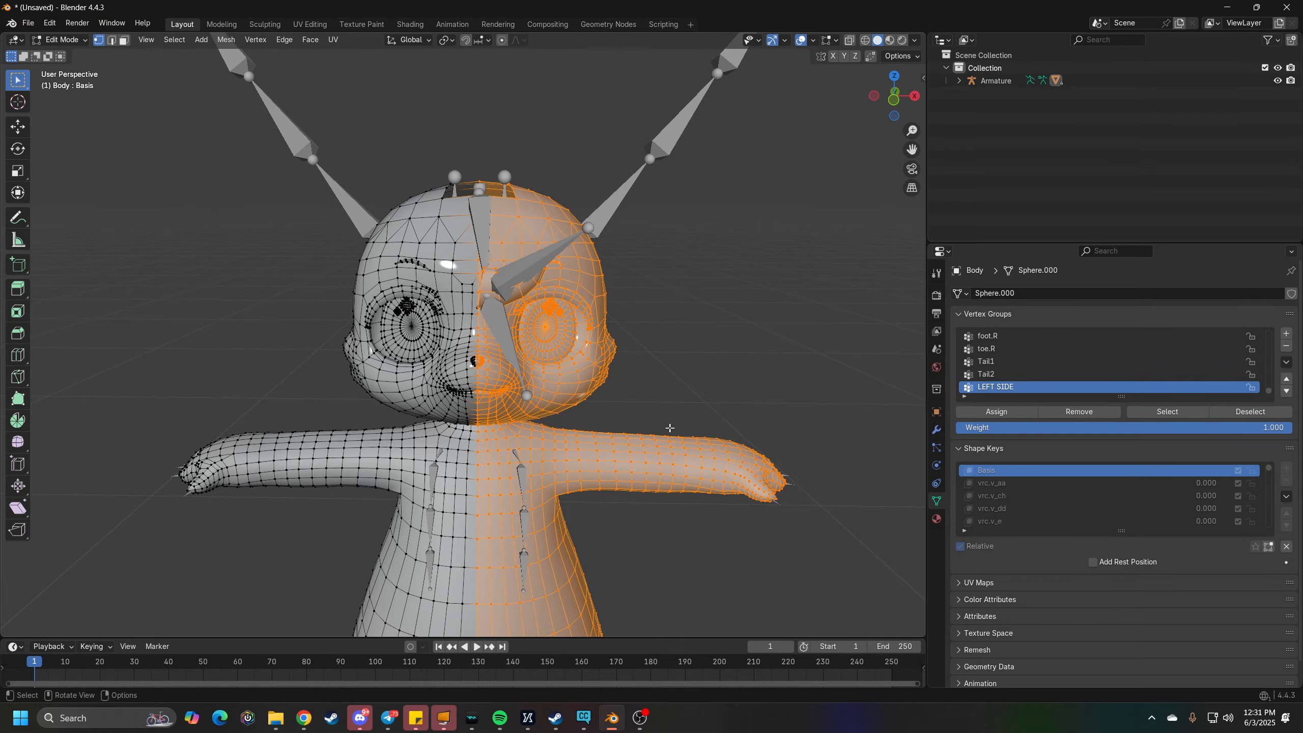
pyautogui.scroll(-4, 670, 427)
pyautogui.moveTo(602, 439); pyautogui.dragTo(555, 537, button='middle')
pyautogui.scroll(4, 428, 409)
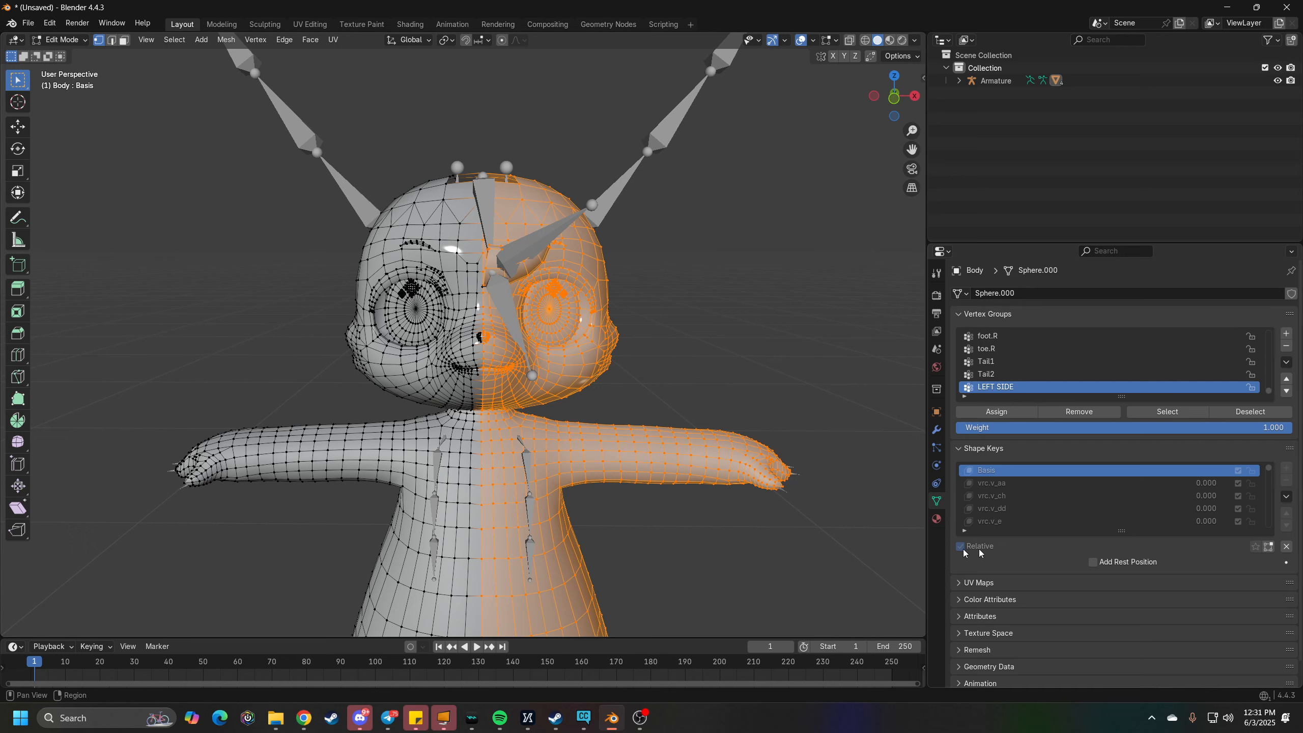
pyautogui.click(1004, 413)
# - Reduce the selected body half to its outline with Select Boundary Loop
pyautogui.click(175, 40)
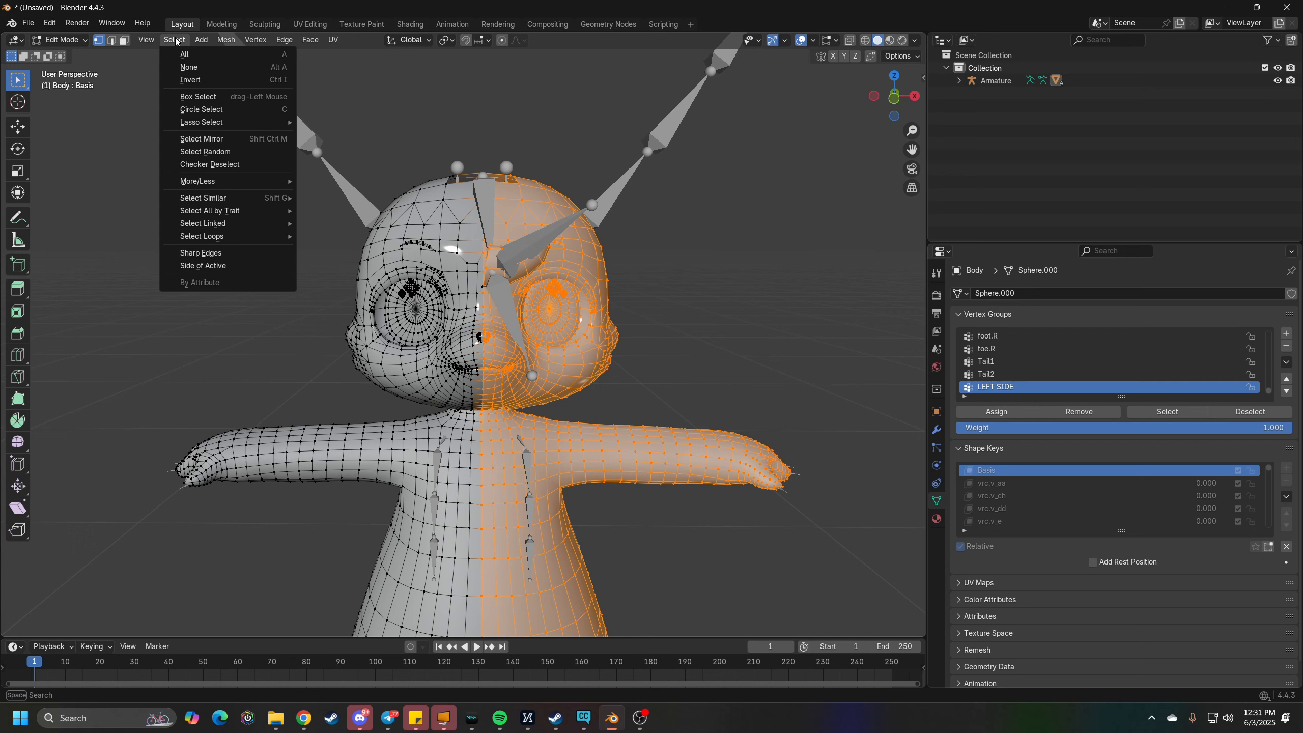
pyautogui.moveTo(193, 236)
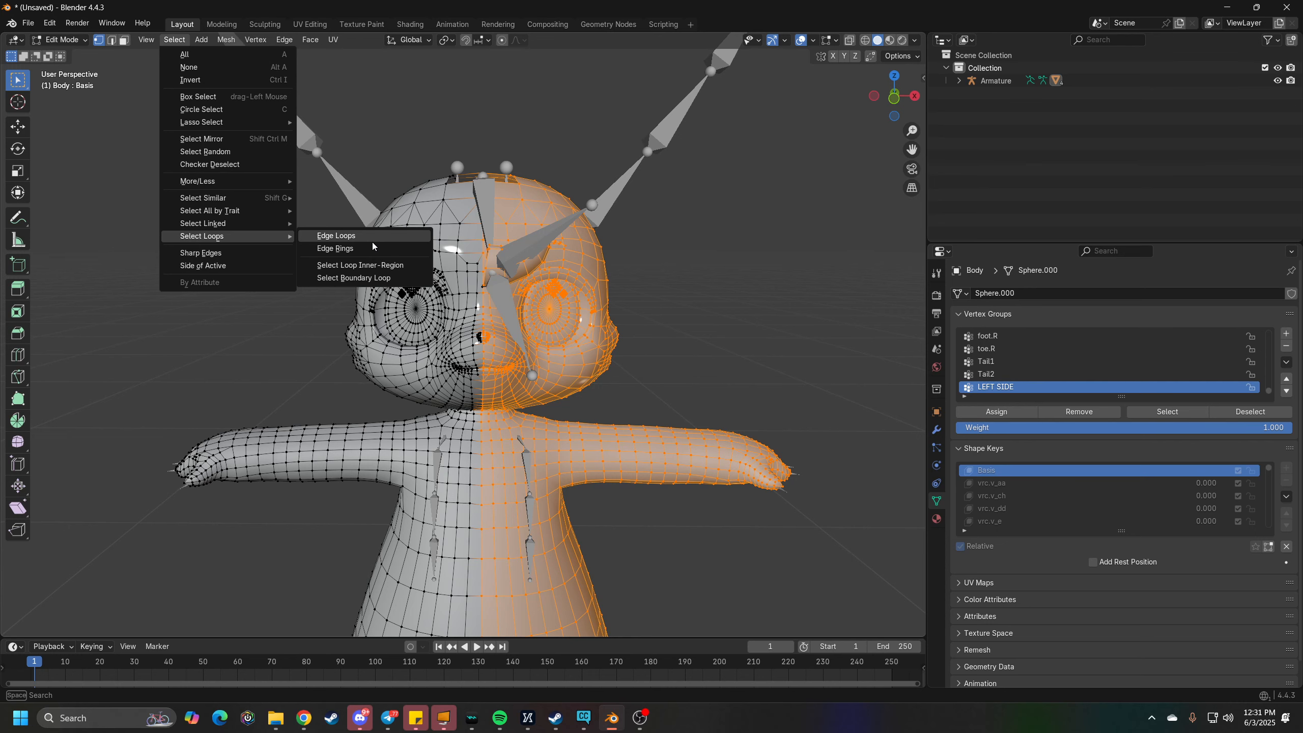
pyautogui.click(353, 278)
pyautogui.moveTo(562, 319)
pyautogui.mouseDown(button='middle')
pyautogui.moveTo(553, 340)
pyautogui.moveTo(559, 325)
pyautogui.mouseUp(button='middle')
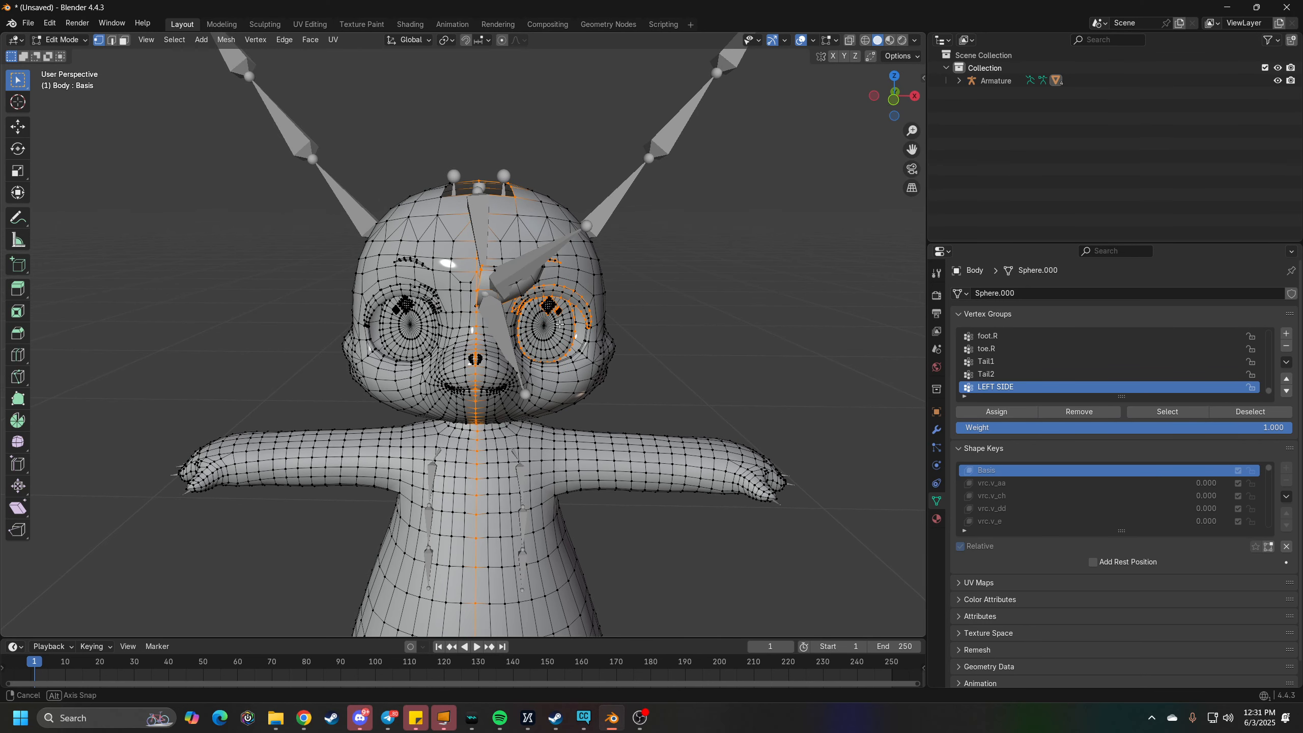
pyautogui.moveTo(560, 324)
pyautogui.mouseDown(button='middle')
pyautogui.moveTo(556, 359)
pyautogui.moveTo(557, 335)
pyautogui.mouseUp(button='middle')
pyautogui.scroll(2, 488, 376)
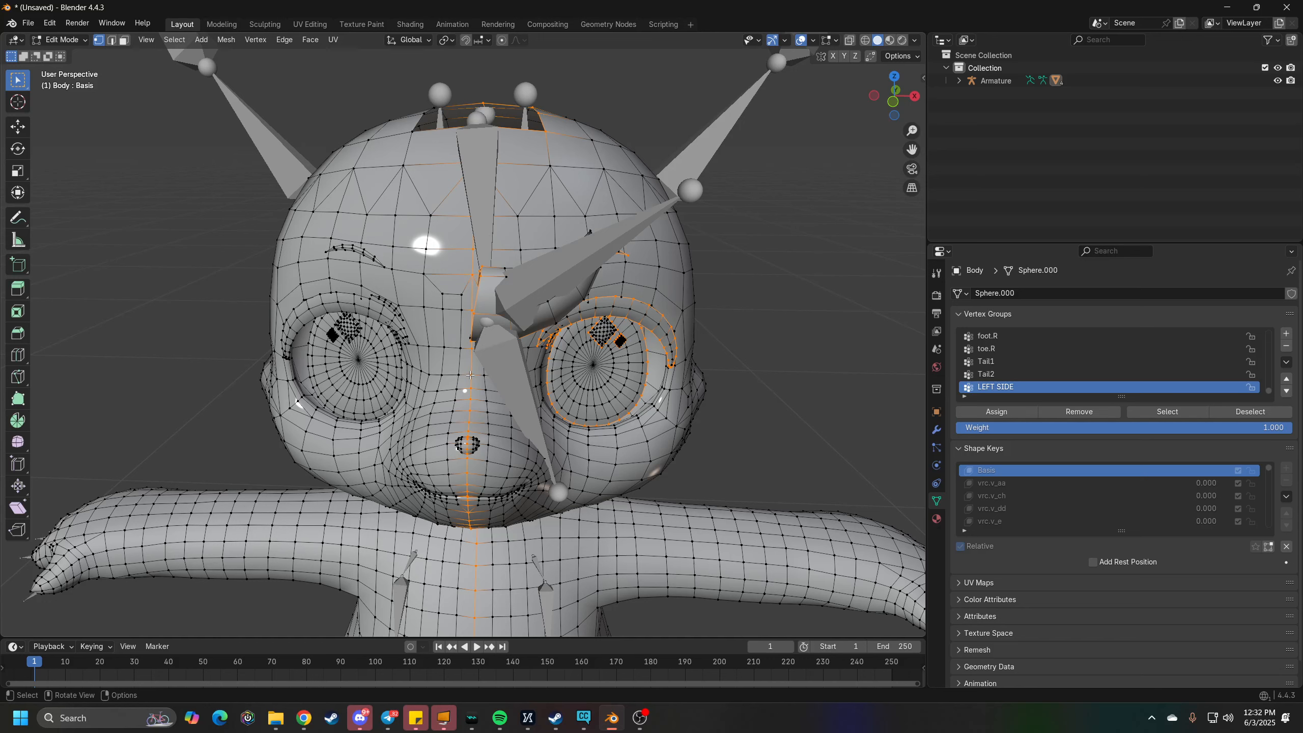
# - Try loop-selecting the centre line at the mouth and nose bridge, and undo both selections
pyautogui.keyDown('alt'); pyautogui.click(466, 472); pyautogui.keyUp('alt')
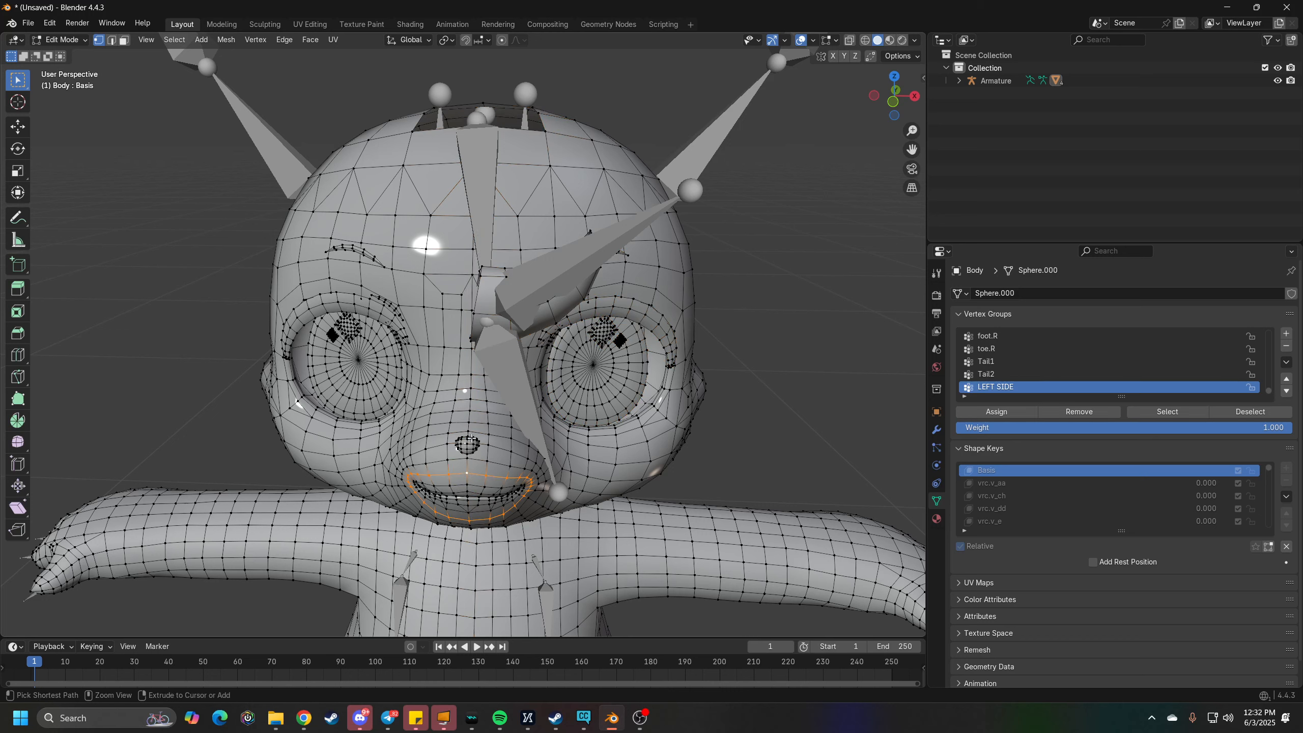
pyautogui.keyDown('alt'); pyautogui.click(472, 401); pyautogui.keyUp('alt')
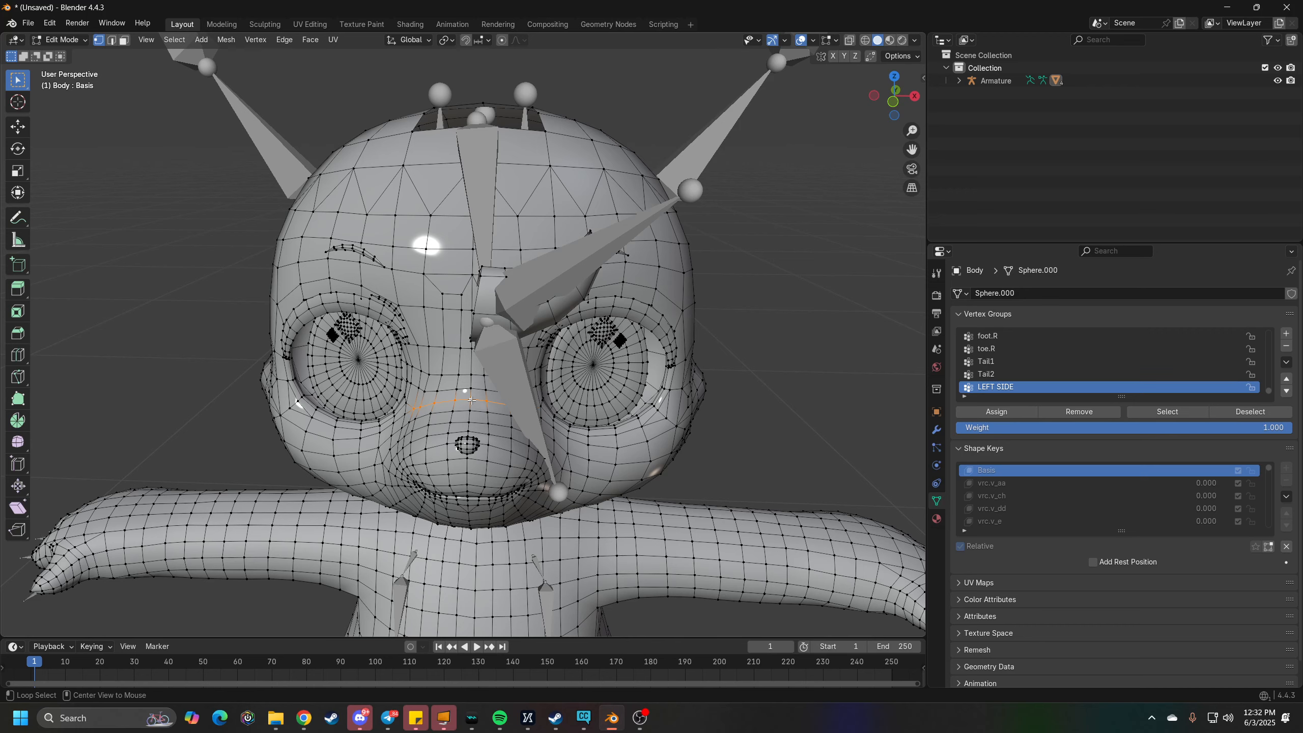
pyautogui.hotkey('ctrl', 'z')
pyautogui.hotkey('ctrl', 'z')
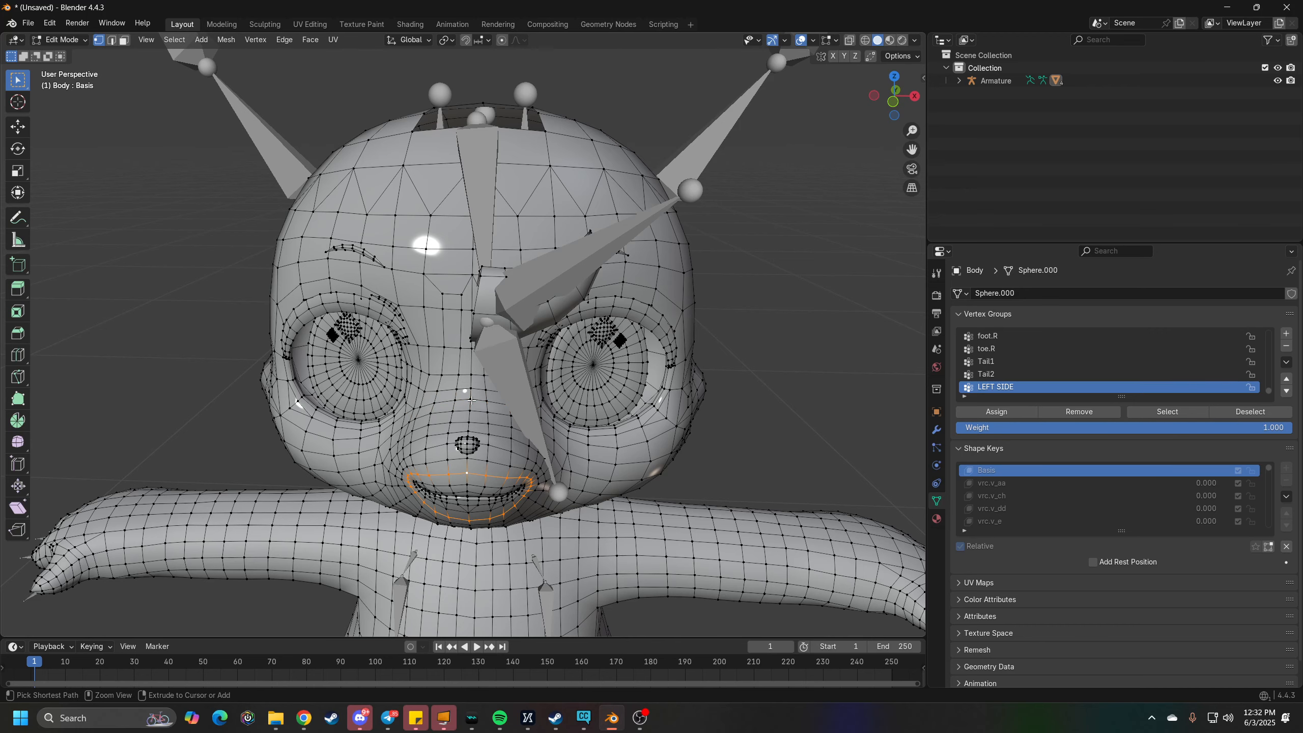
# - Select the face's centre edge loop over the nose and add the centre loop on the forehead above it
pyautogui.scroll(8, 471, 404)
pyautogui.scroll(-4, 475, 411)
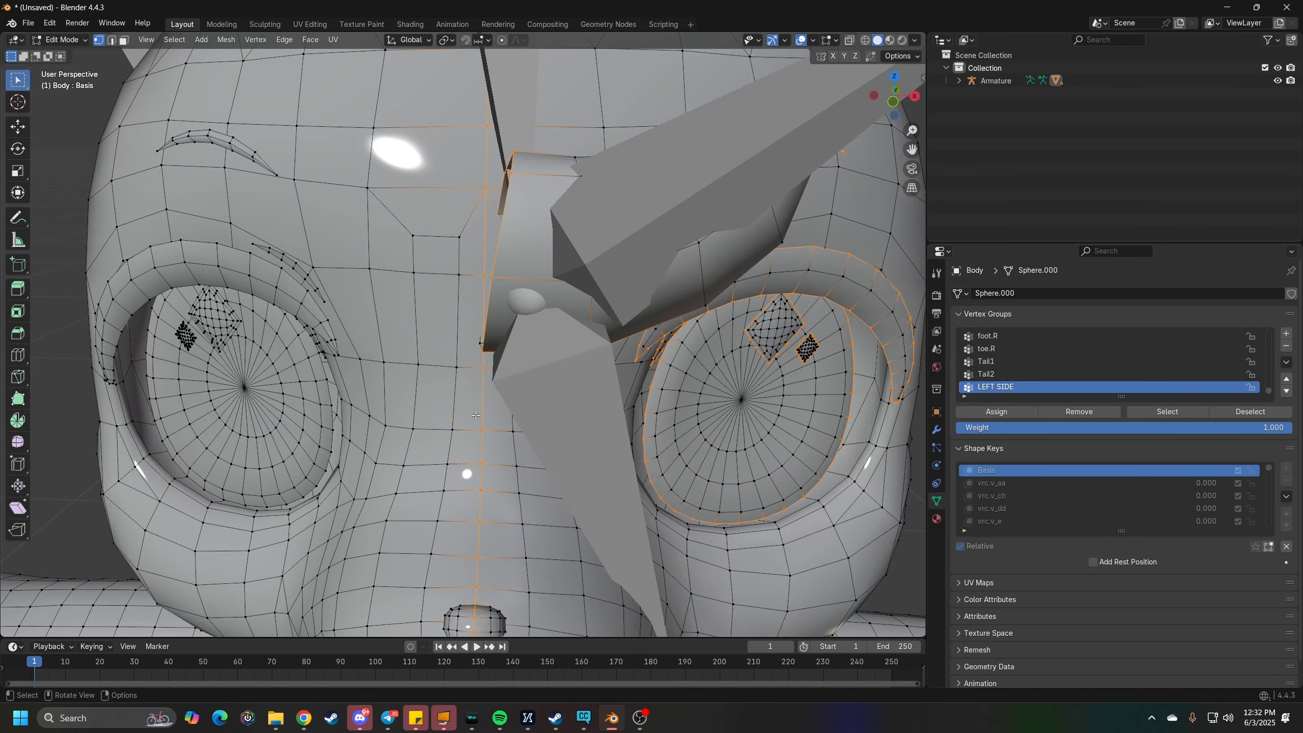
pyautogui.moveTo(488, 460); pyautogui.dragTo(488, 420, button='middle')
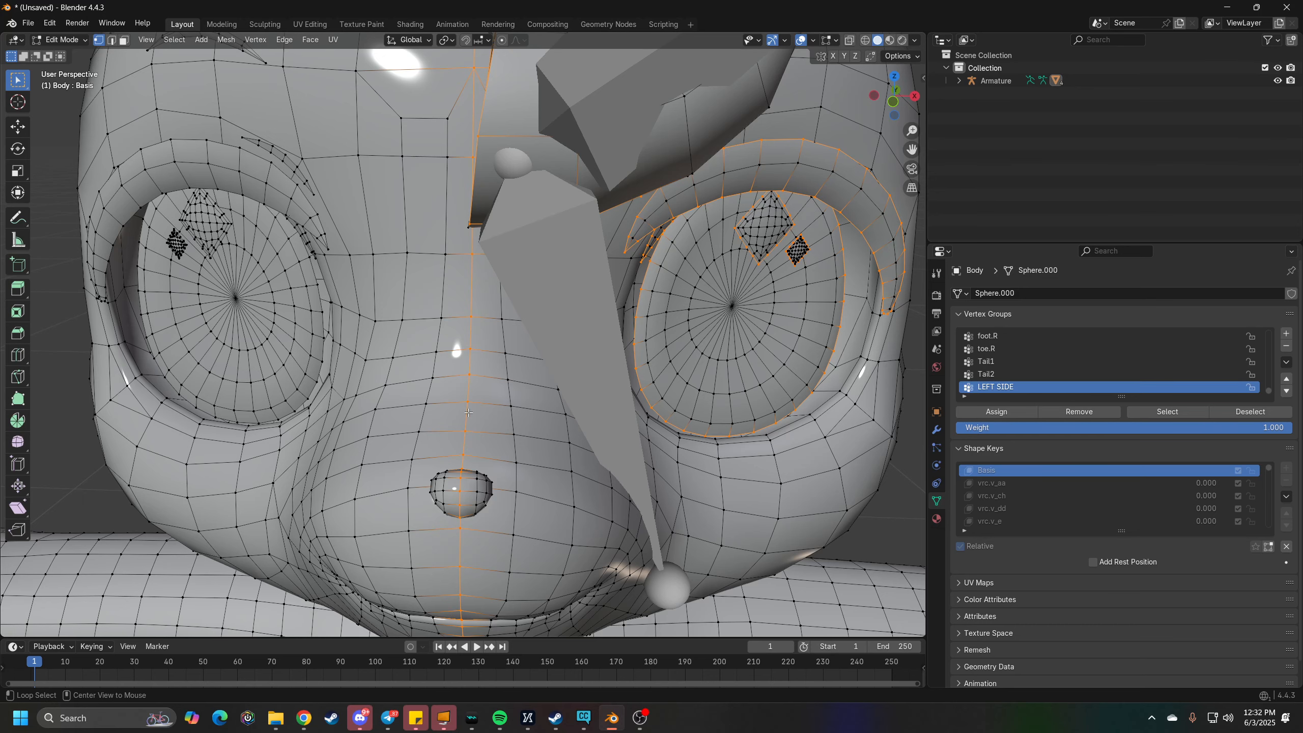
pyautogui.keyDown('alt'); pyautogui.click(468, 412); pyautogui.keyUp('alt')
pyautogui.scroll(-8, 468, 412)
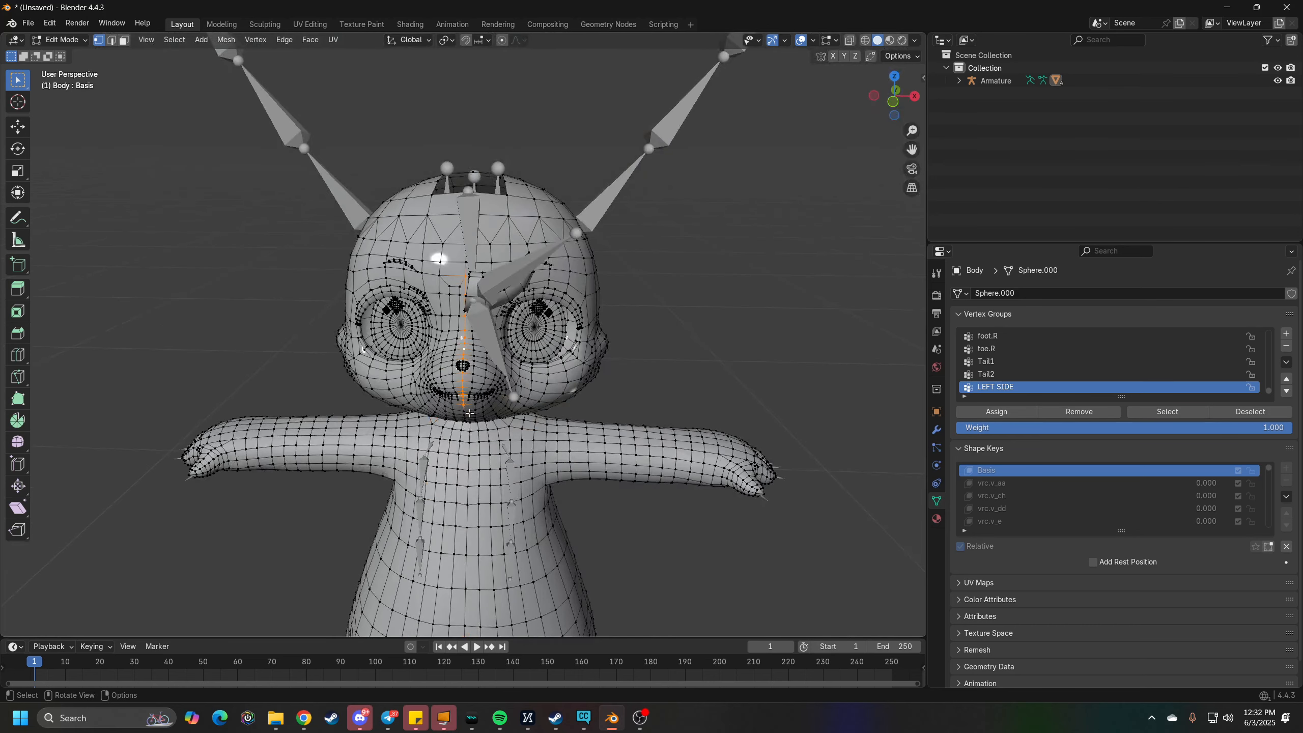
pyautogui.keyDown('shift'); pyautogui.moveTo(495, 392); pyautogui.dragTo(491, 485, button='middle'); pyautogui.keyUp('shift')
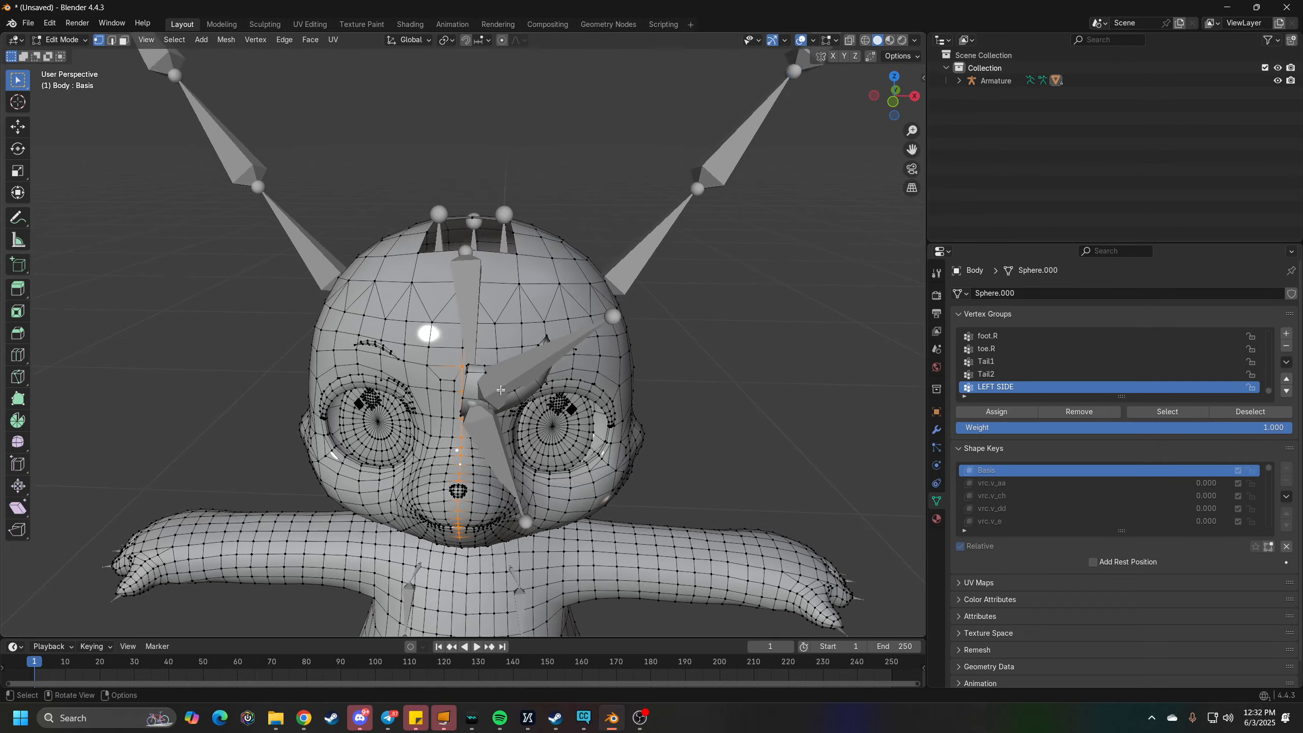
pyautogui.scroll(4, 492, 411)
pyautogui.moveTo(487, 360); pyautogui.dragTo(520, 355, button='middle')
pyautogui.scroll(4, 573, 358)
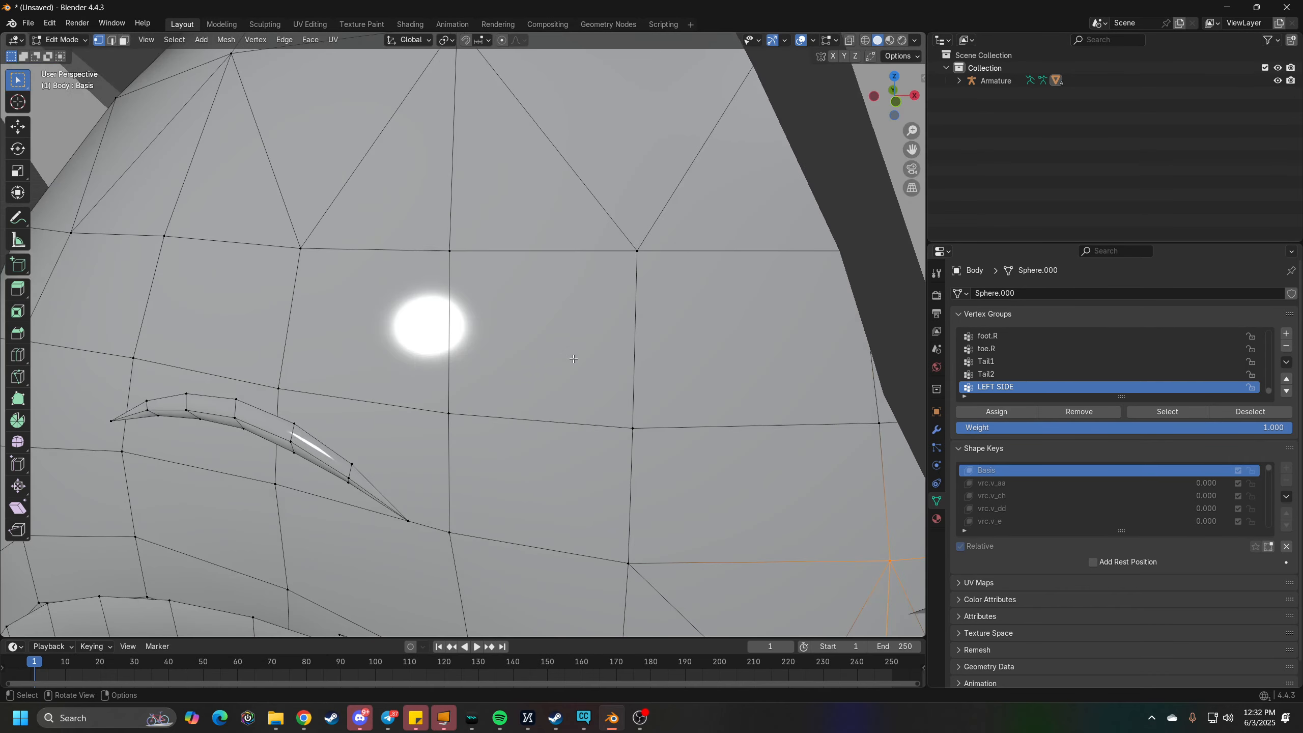
pyautogui.scroll(-2, 660, 355)
pyautogui.keyDown('alt'); pyautogui.click(656, 363); pyautogui.keyUp('alt')
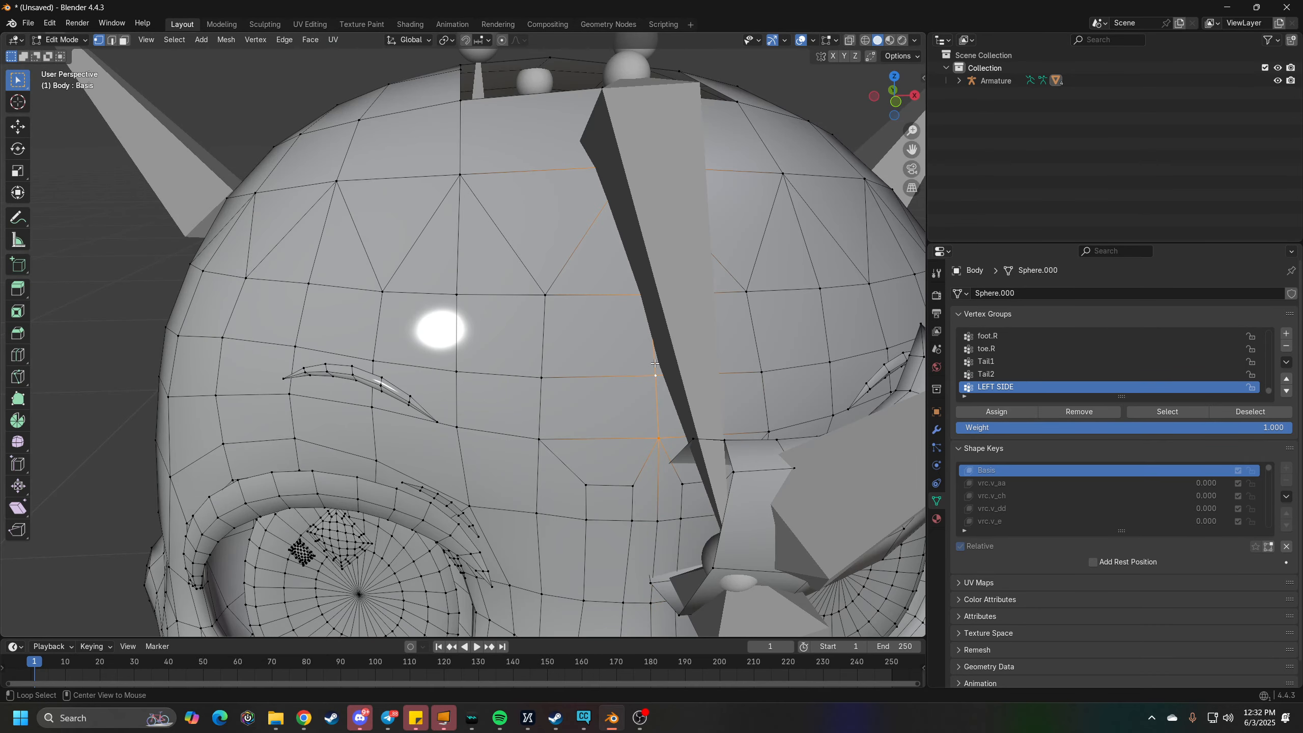
pyautogui.hotkey('ctrl', 'z')
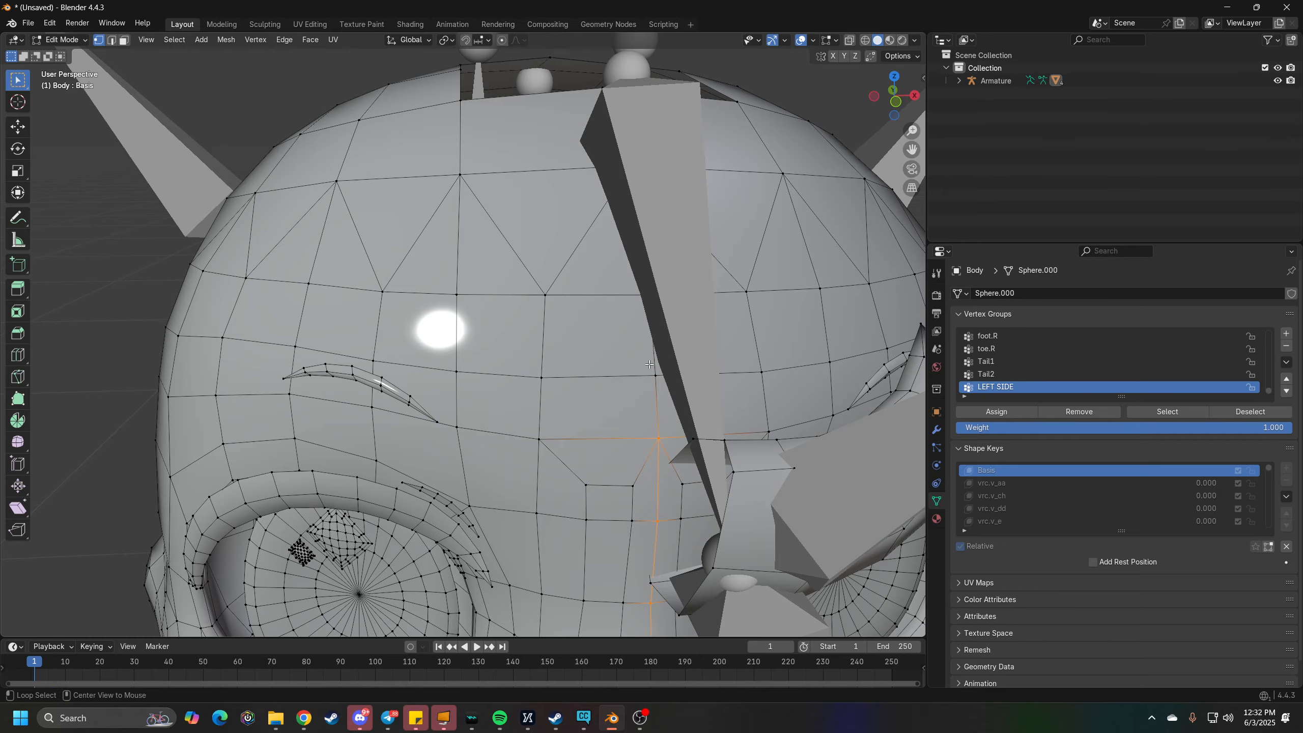
pyautogui.keyDown('alt'); pyautogui.keyDown('shift'); pyautogui.click(654, 364); pyautogui.keyUp('shift'); pyautogui.keyUp('alt')
# - Extend the centre-line selection from below the mouth down the chin to the neck
pyautogui.scroll(-7, 656, 349)
pyautogui.moveTo(629, 334); pyautogui.dragTo(620, 269, button='middle')
pyautogui.scroll(1, 620, 270)
pyautogui.scroll(3, 545, 248)
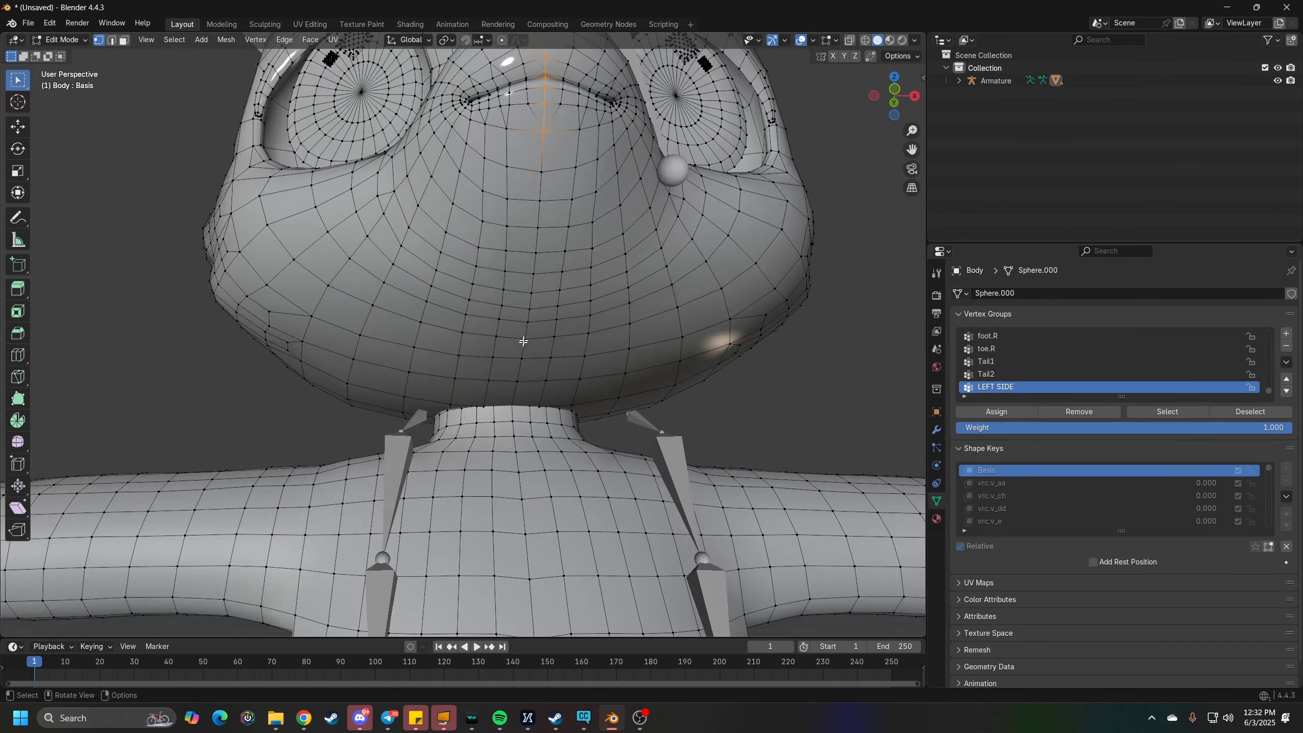
pyautogui.keyDown('alt'); pyautogui.keyDown('shift'); pyautogui.click(542, 222); pyautogui.keyUp('shift'); pyautogui.keyUp('alt')
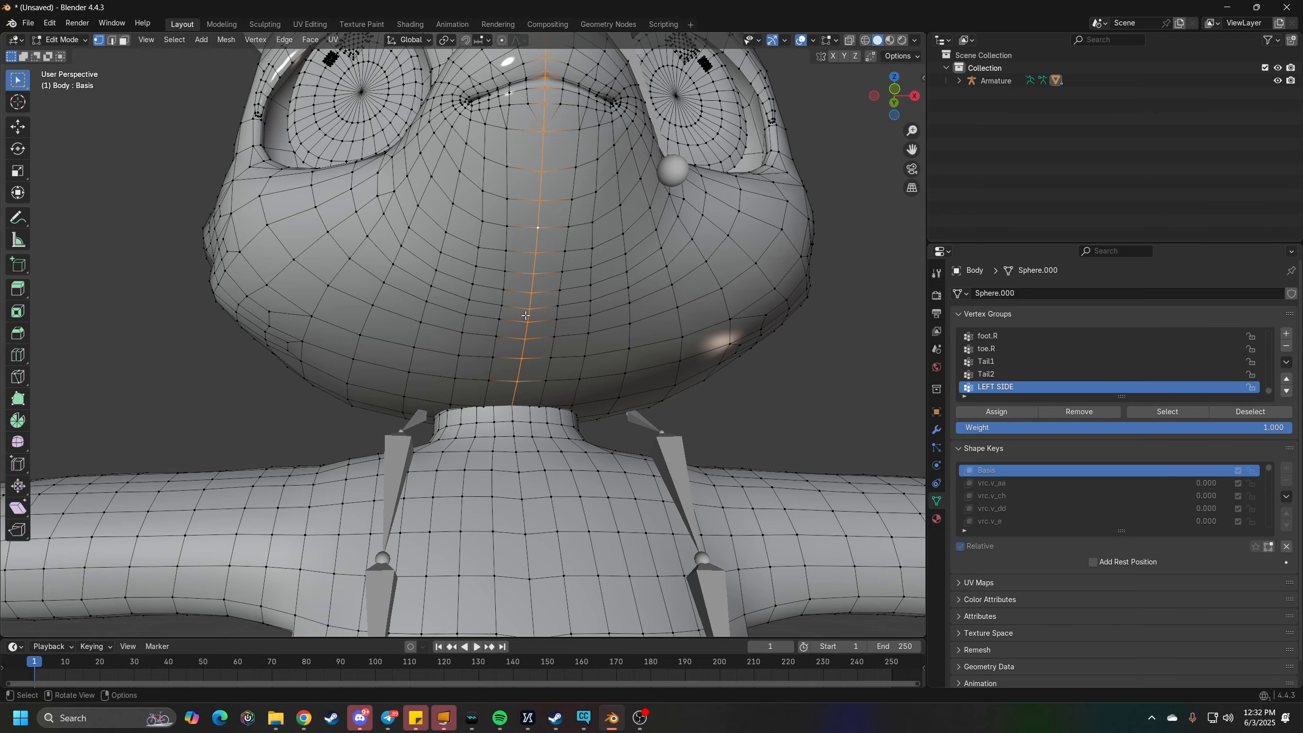
pyautogui.moveTo(538, 225); pyautogui.dragTo(521, 356, button='middle')
pyautogui.keyDown('alt'); pyautogui.keyDown('shift'); pyautogui.click(518, 385); pyautogui.keyUp('shift'); pyautogui.keyUp('alt')
# - Add the centre edge loops of the neck, torso, back of the head and head-opening rim to the selection
pyautogui.moveTo(520, 457); pyautogui.dragTo(424, 541, button='middle')
pyautogui.scroll(-6, 521, 416)
pyautogui.keyDown('alt'); pyautogui.keyDown('shift'); pyautogui.click(491, 530); pyautogui.keyUp('shift'); pyautogui.keyUp('alt')
pyautogui.scroll(4, 424, 390)
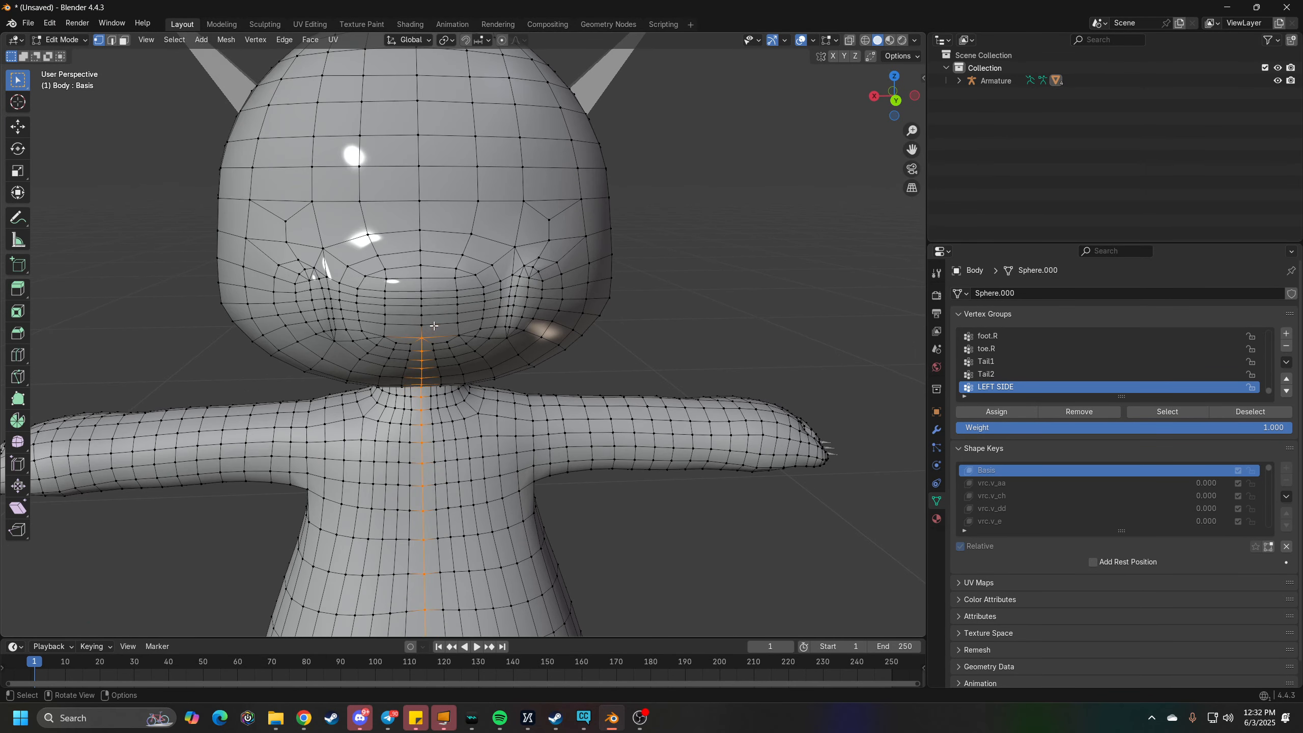
pyautogui.moveTo(421, 243); pyautogui.dragTo(708, 347, button='middle')
pyautogui.scroll(3, 708, 346)
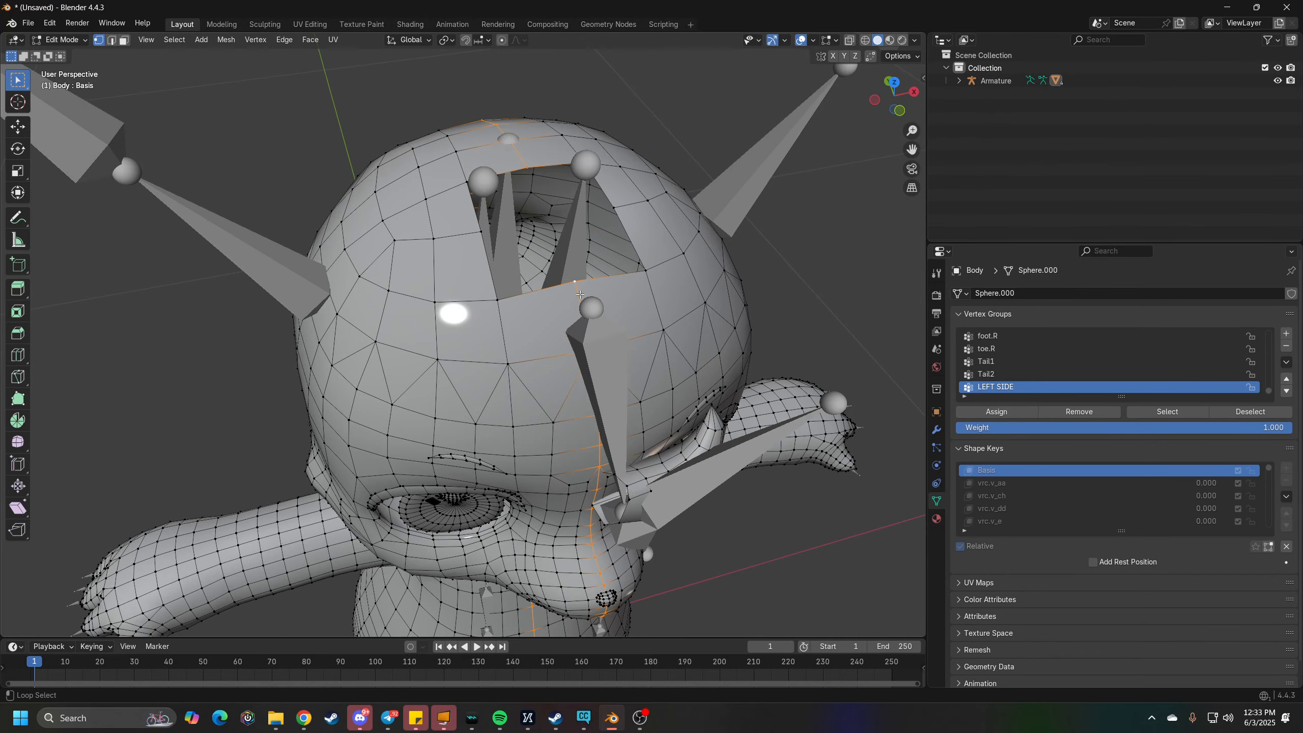
# - Examine the selected centre line around the face, chin and body for gaps, turning on X-ray to see through the mesh
pyautogui.moveTo(577, 552); pyautogui.dragTo(538, 436, button='middle')
pyautogui.scroll(-3, 596, 430)
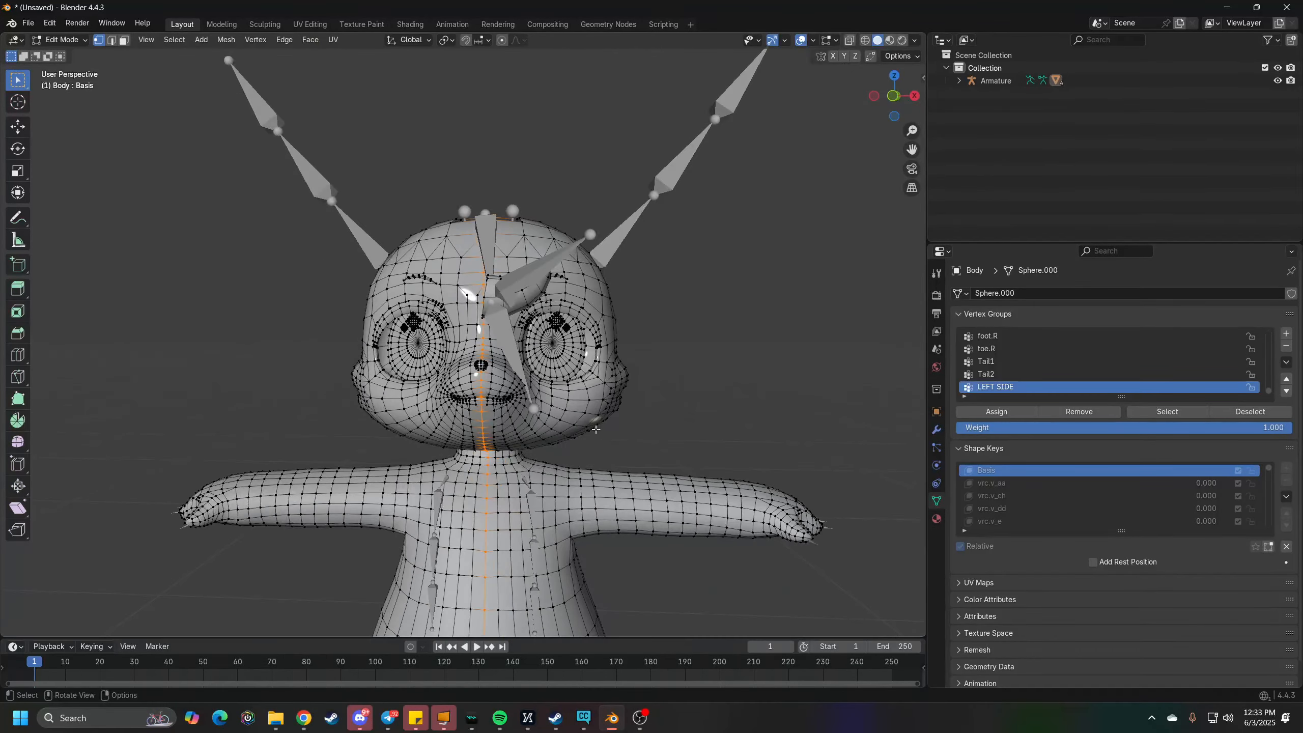
pyautogui.scroll(10, 596, 430)
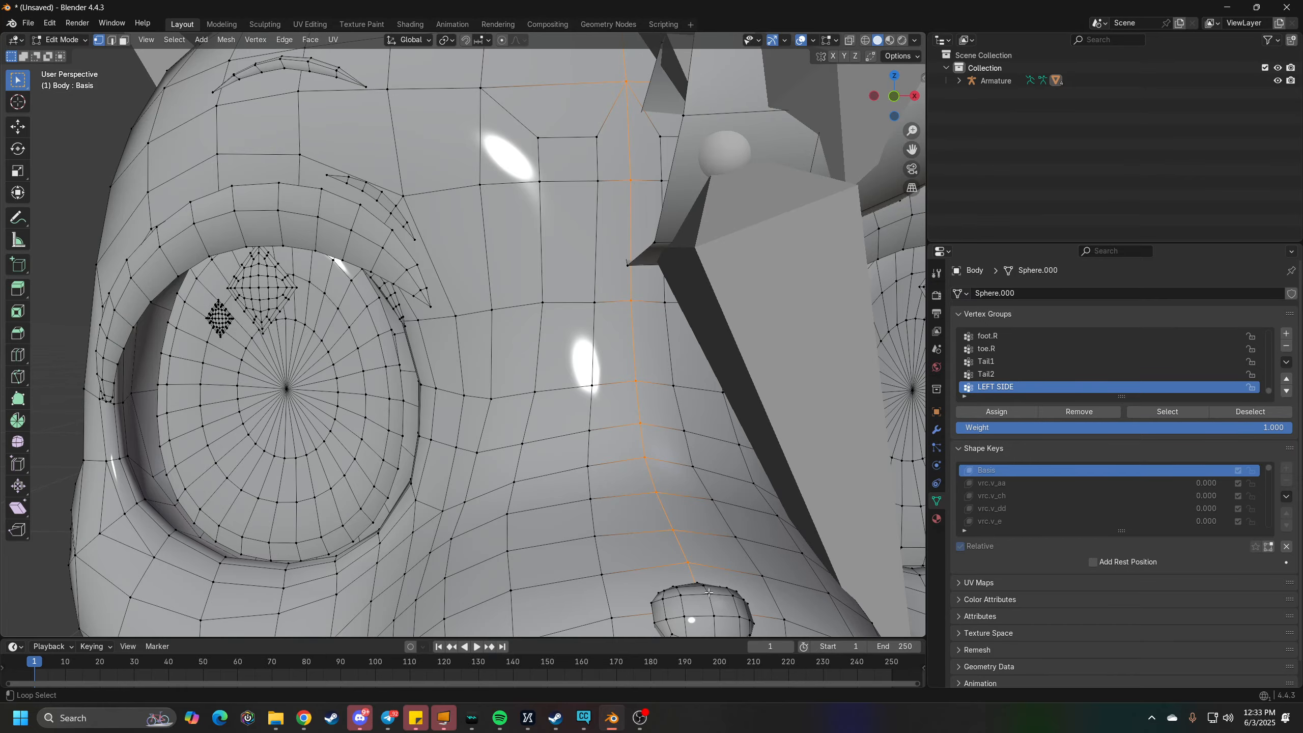
pyautogui.scroll(-8, 685, 570)
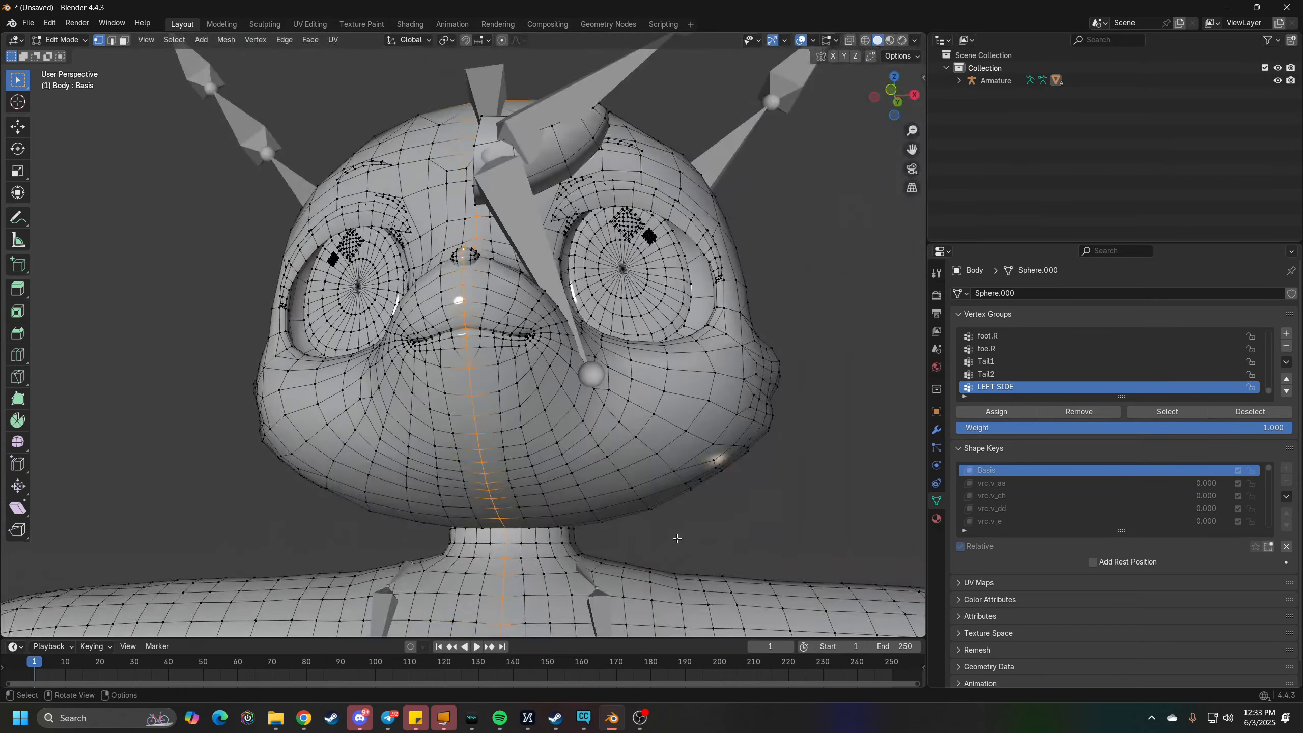
pyautogui.moveTo(677, 538); pyautogui.dragTo(571, 52, button='middle')
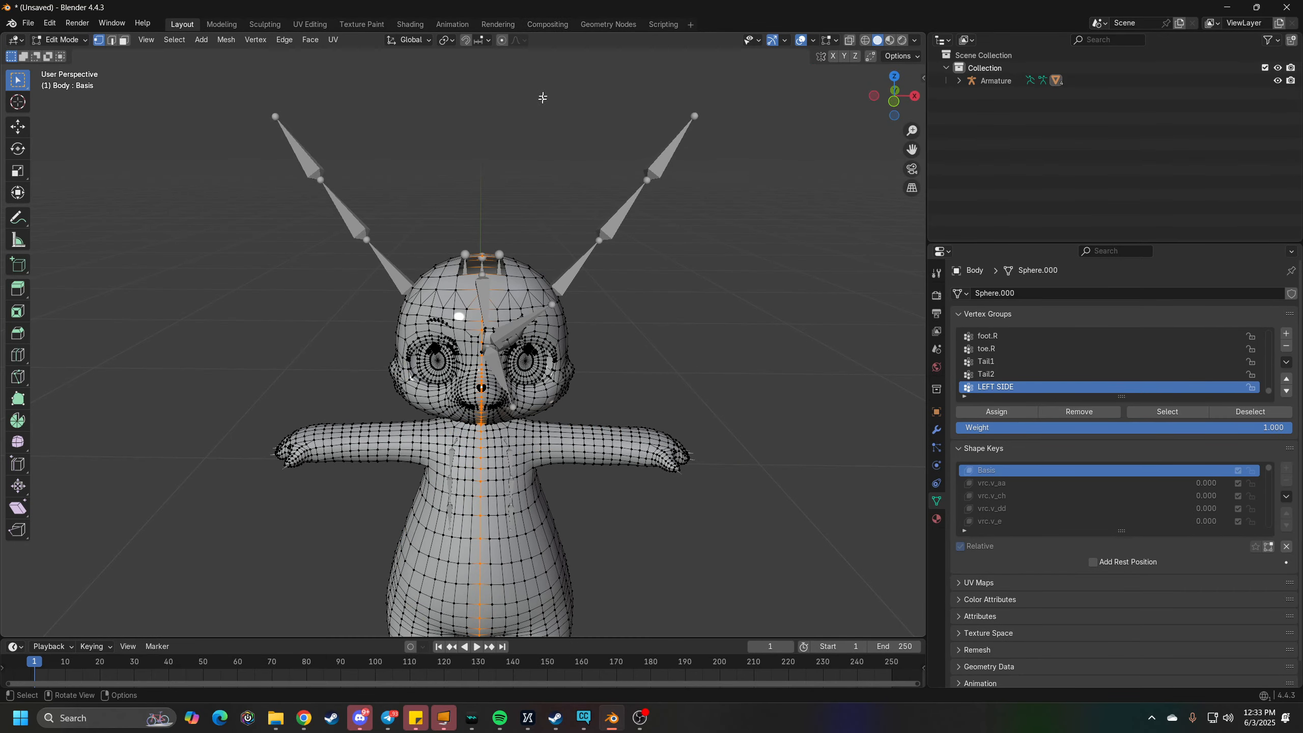
pyautogui.scroll(2, 518, 316)
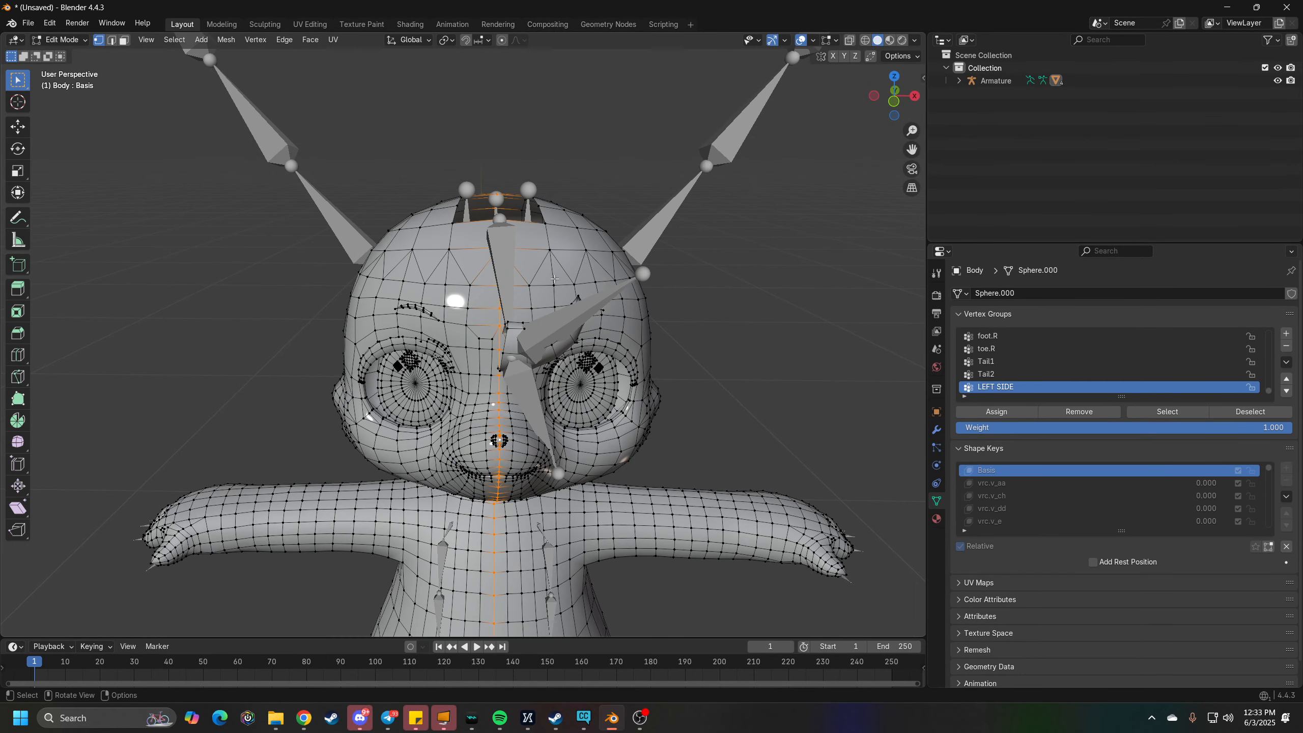
pyautogui.hotkey('alt', 'z')
pyautogui.moveTo(555, 278); pyautogui.dragTo(588, 434, button='middle')
pyautogui.scroll(4, 568, 488)
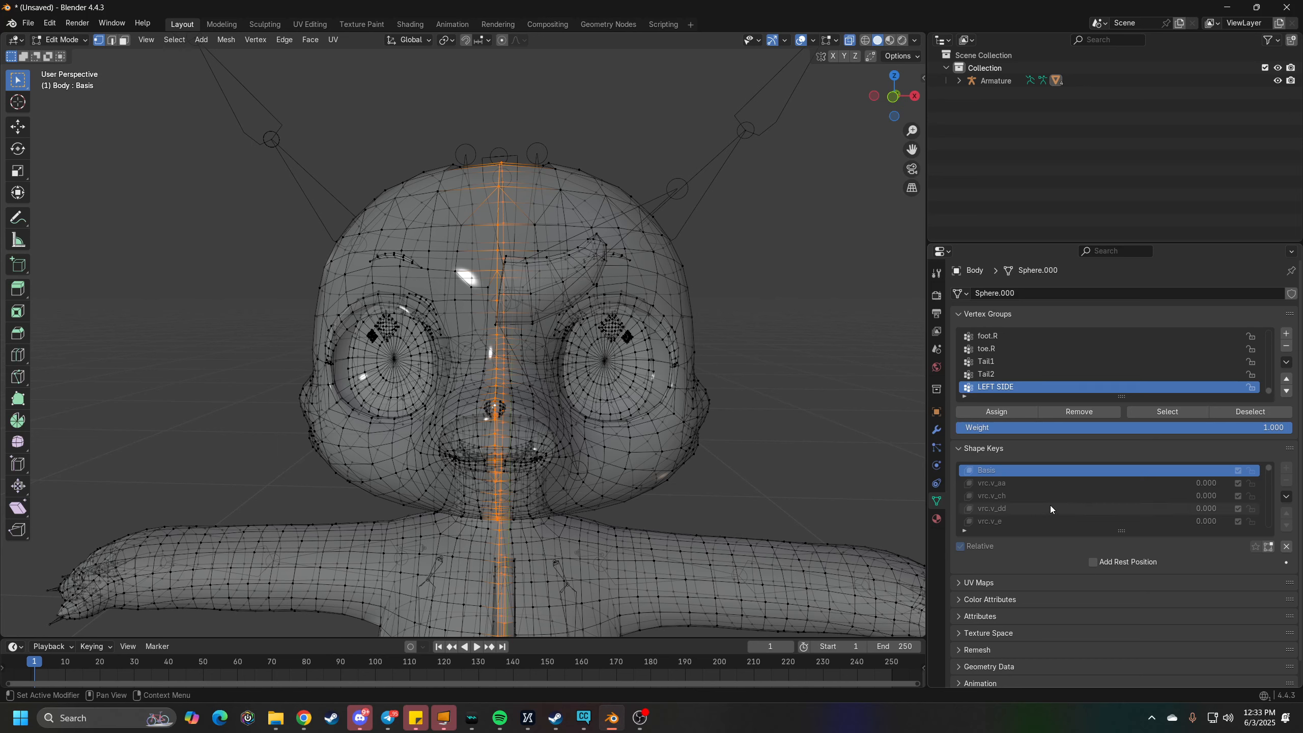
# - Set the vertex group weight to 0.5 and assign the selected centre line to LEFT SIDE
pyautogui.click(1283, 428)
pyautogui.press('BackSpace')
pyautogui.press('BackSpace')
pyautogui.press('BackSpace')
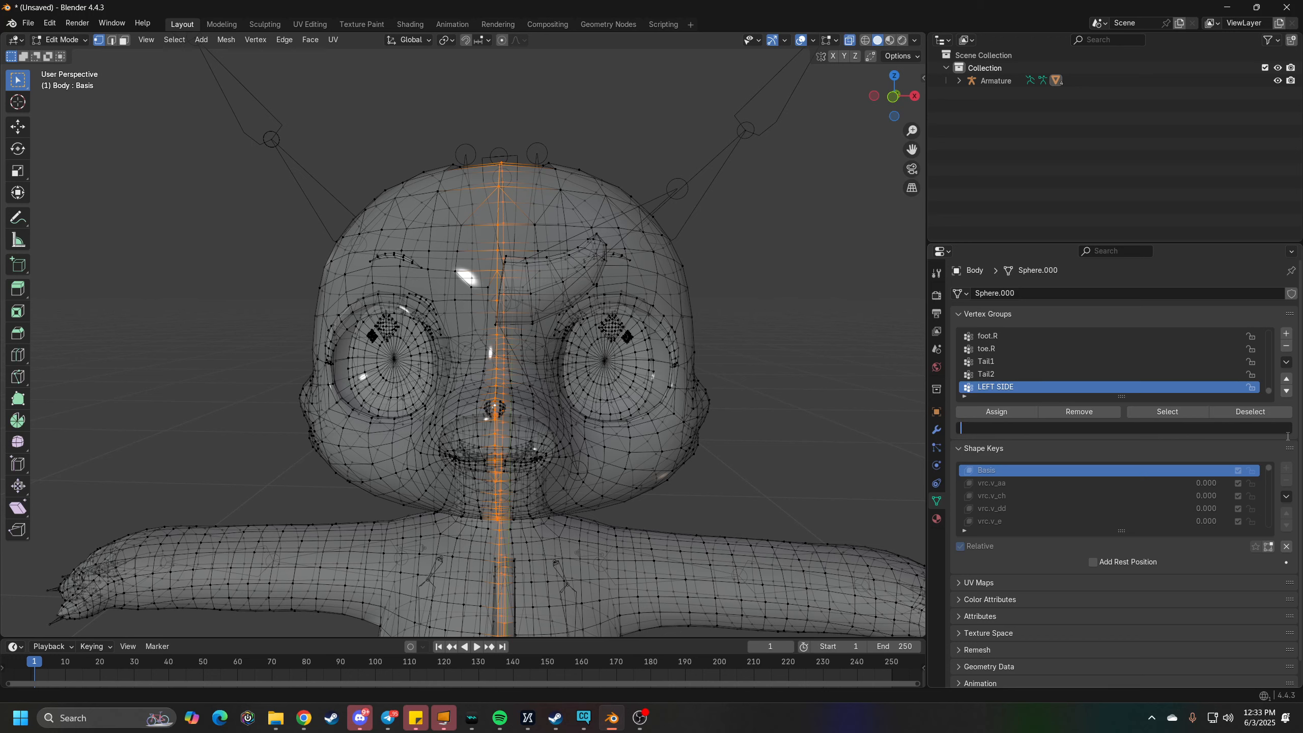
pyautogui.write('0.5')
pyautogui.press('Return')
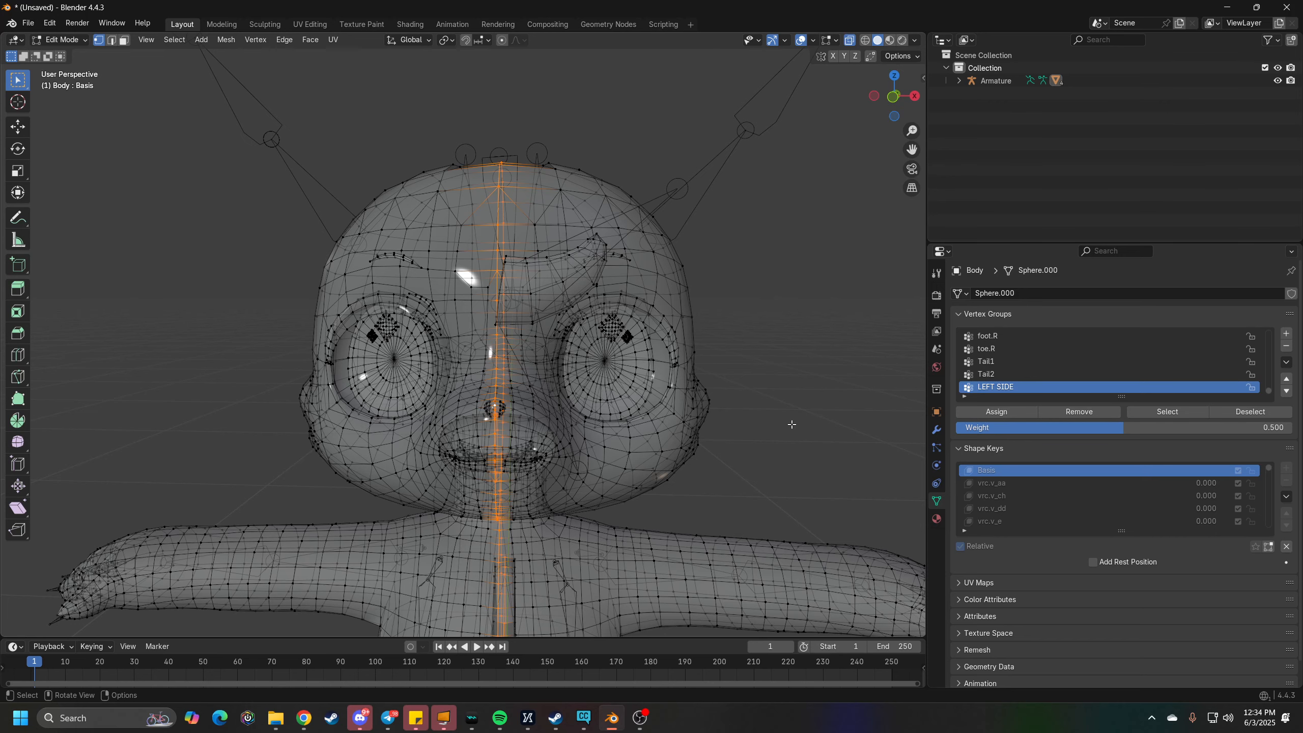
# - Leave Edit Mode, turn off X-ray and switch the body to Weight Paint mode
pyautogui.press('Tab')
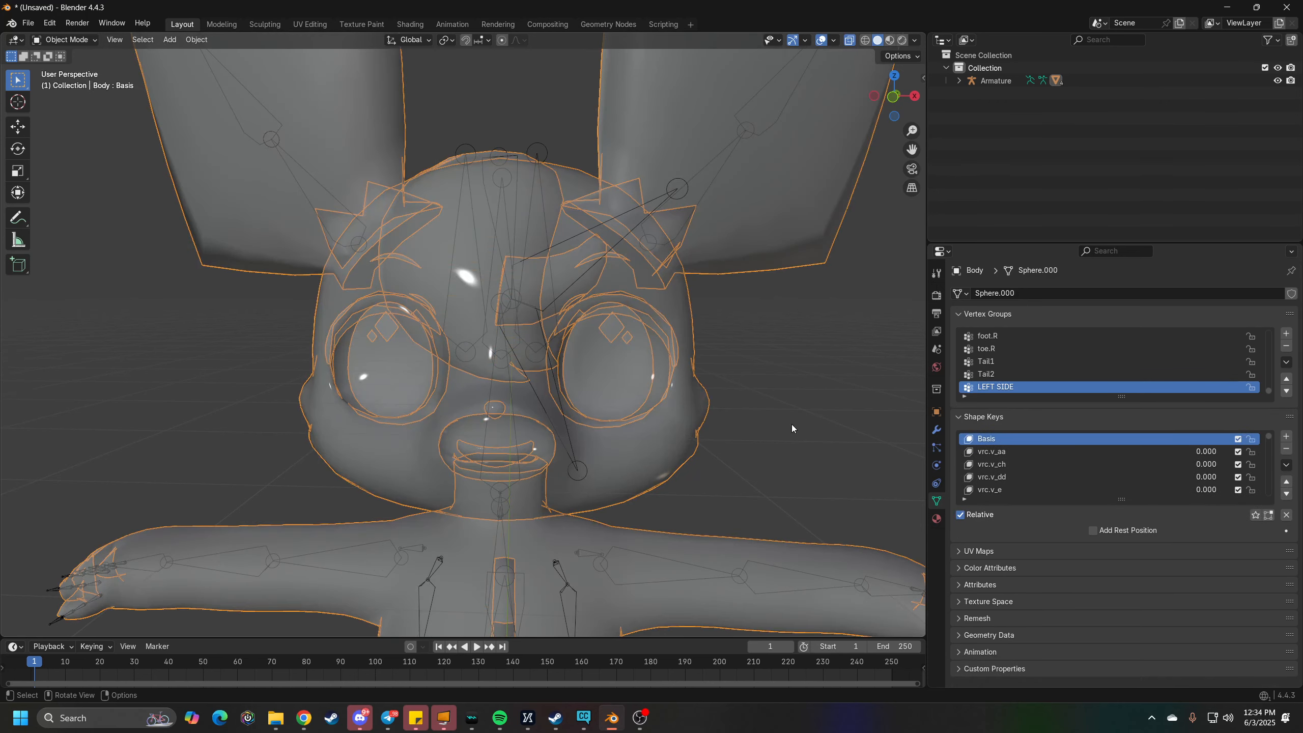
pyautogui.scroll(-3, 724, 463)
pyautogui.moveTo(724, 463); pyautogui.dragTo(673, 468, button='middle')
pyautogui.hotkey('alt', 'z')
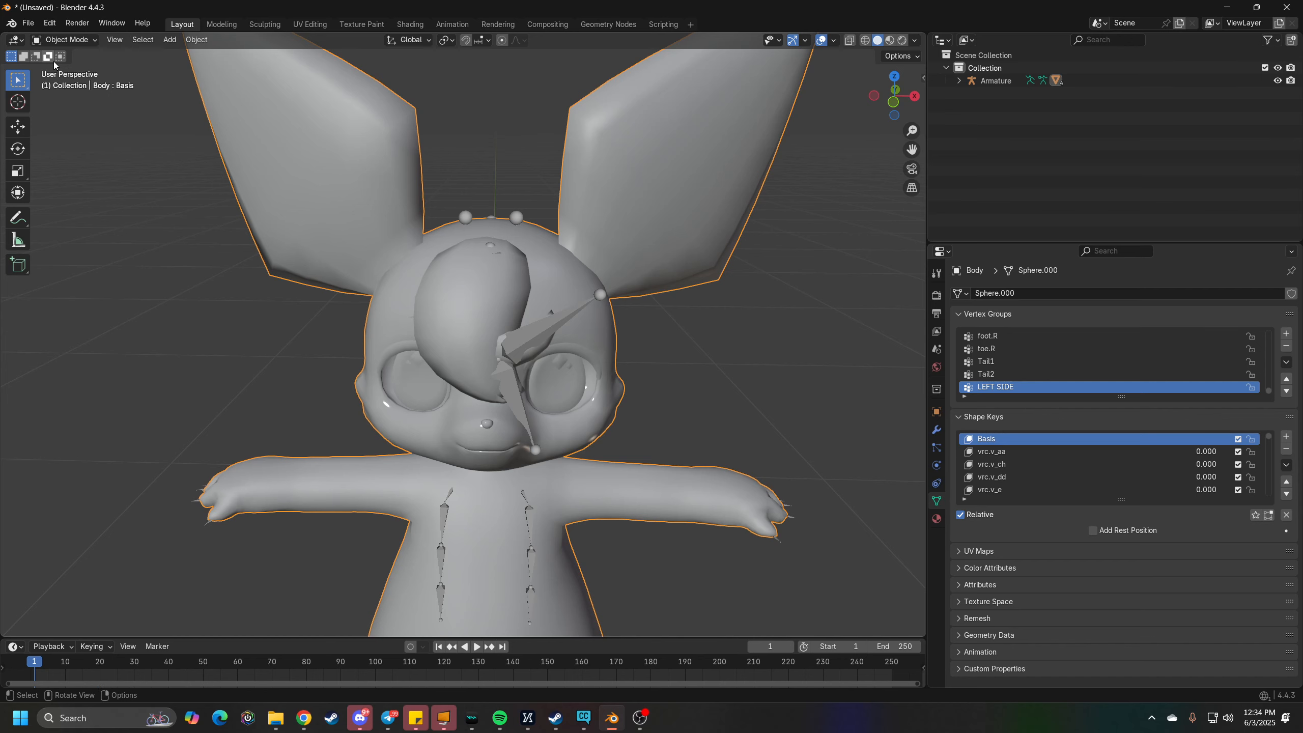
pyautogui.click(61, 40)
pyautogui.click(64, 110)
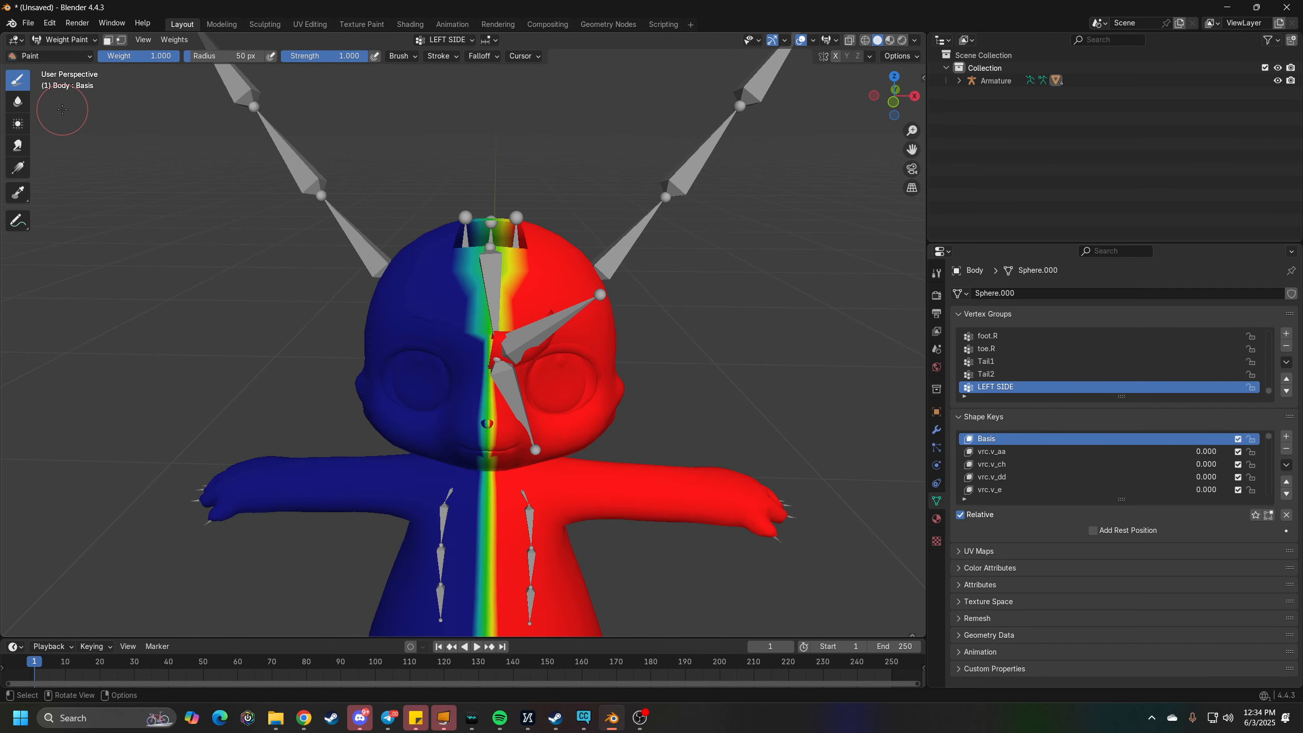
# - Examine the LEFT SIDE weights across both body halves and along the centre line
pyautogui.moveTo(477, 390)
pyautogui.mouseDown(button='middle')
pyautogui.moveTo(595, 409)
pyautogui.moveTo(543, 400)
pyautogui.mouseUp(button='middle')
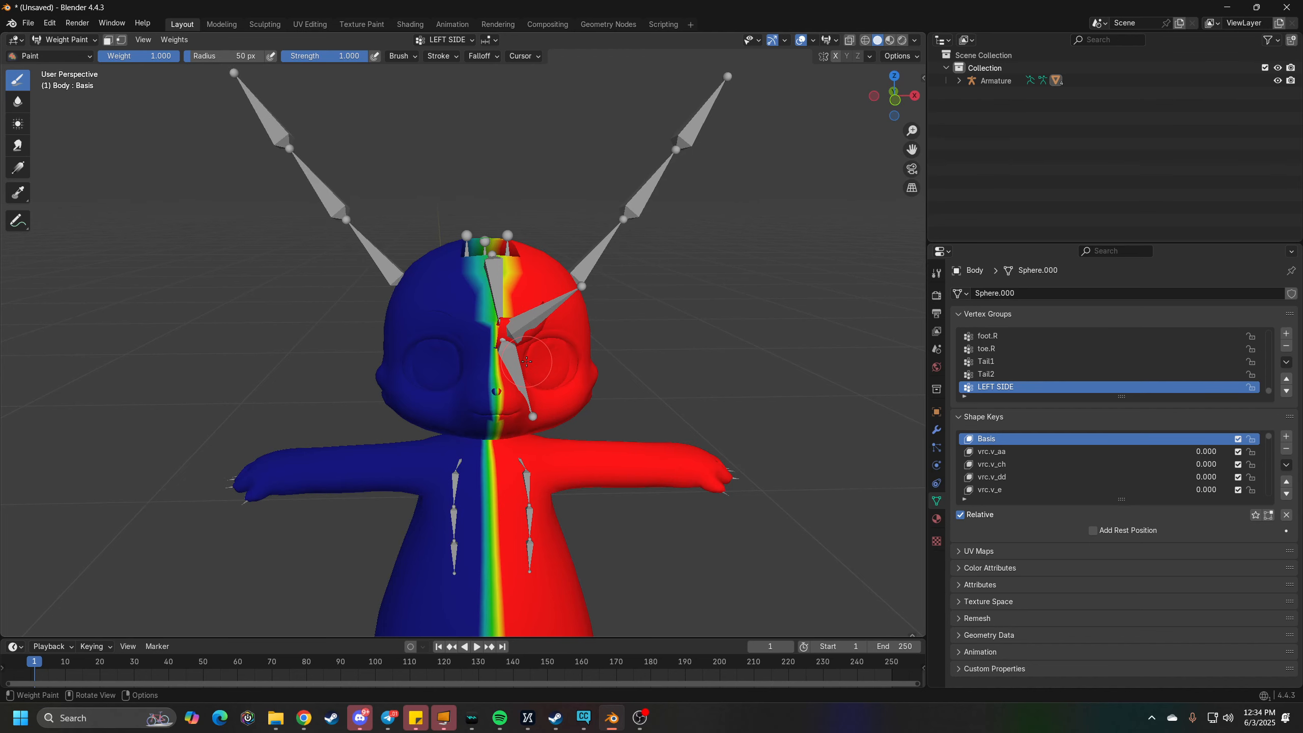
pyautogui.moveTo(527, 361); pyautogui.dragTo(523, 343, button='middle')
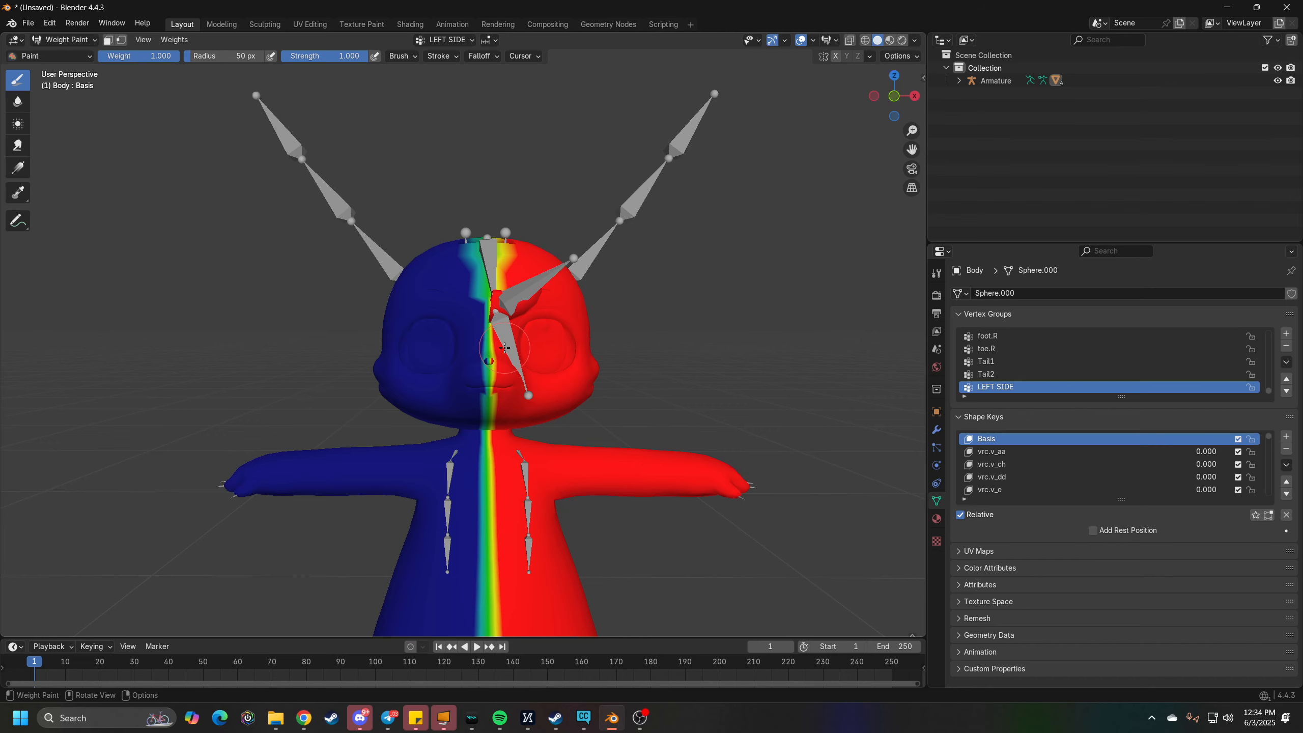
pyautogui.moveTo(505, 348)
pyautogui.mouseDown(button='middle')
pyautogui.moveTo(555, 354)
pyautogui.moveTo(482, 365)
pyautogui.moveTo(507, 343)
pyautogui.mouseUp(button='middle')
pyautogui.scroll(1, 522, 378)
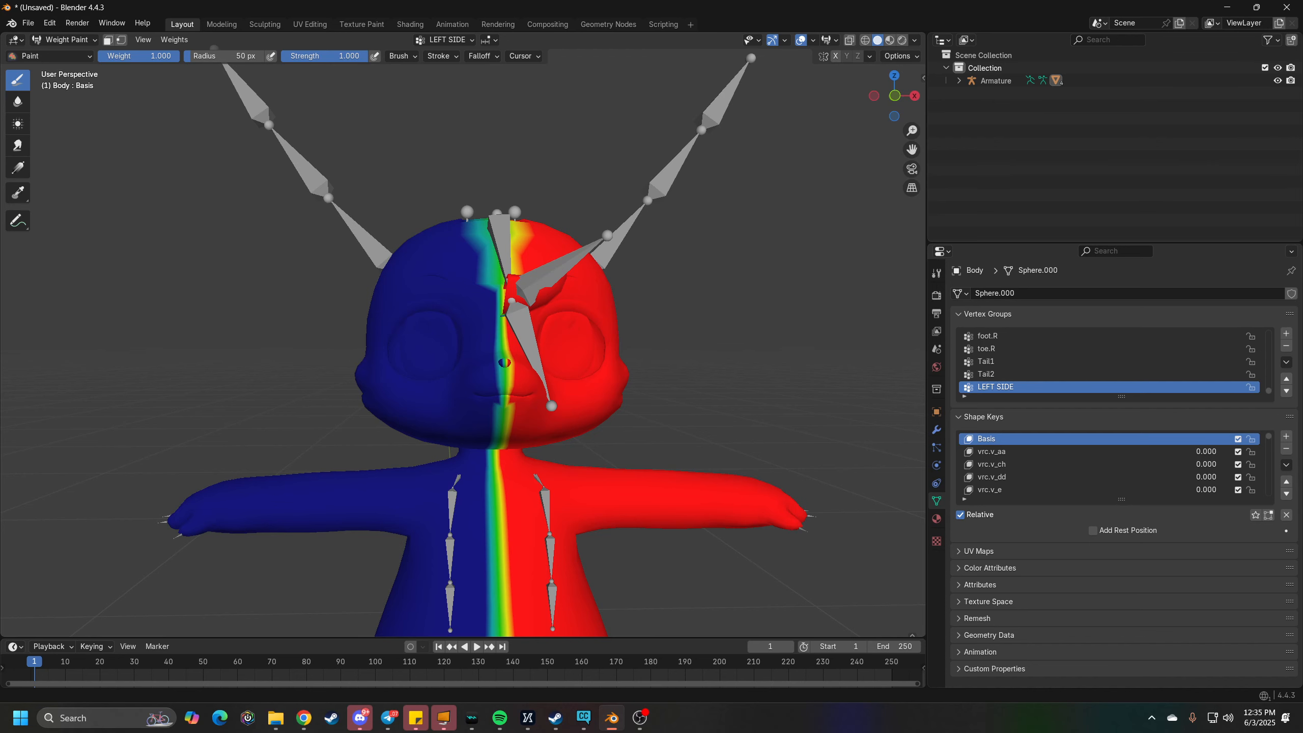
pyautogui.scroll(-3, 534, 395)
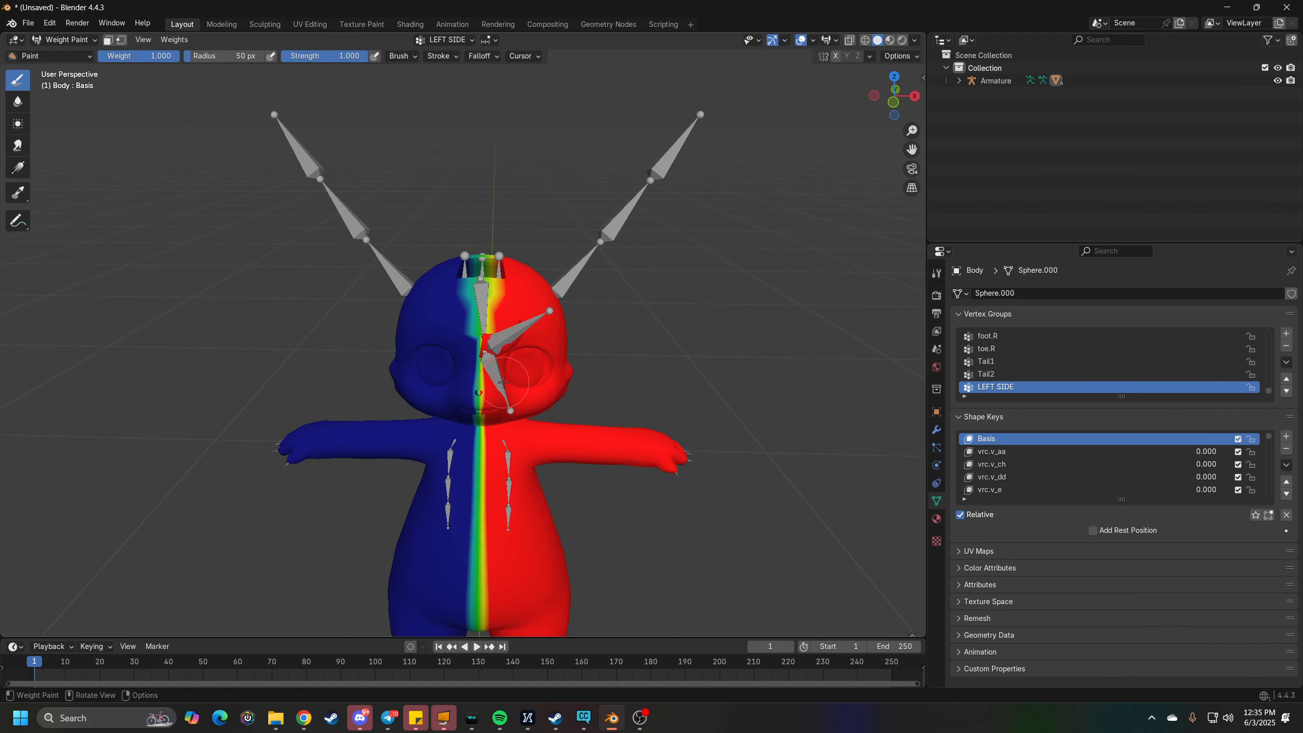
pyautogui.scroll(1, 501, 382)
pyautogui.scroll(1, 462, 395)
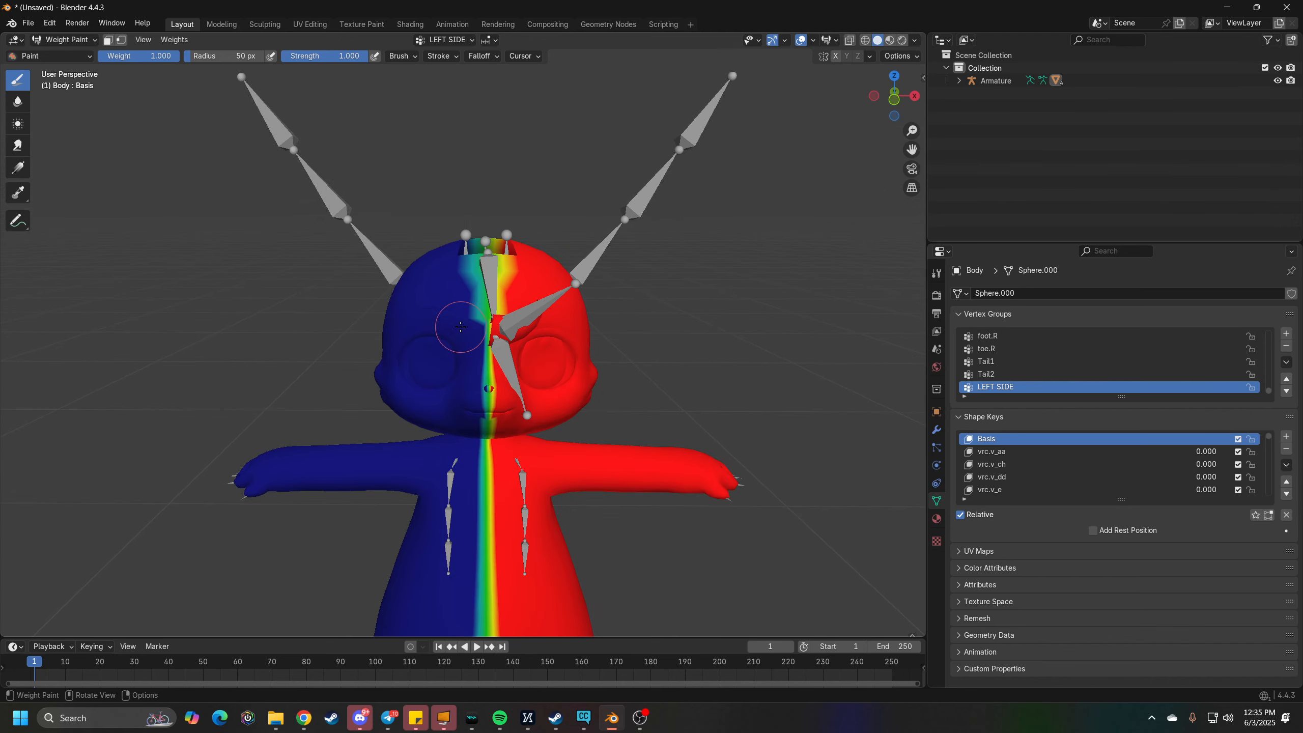